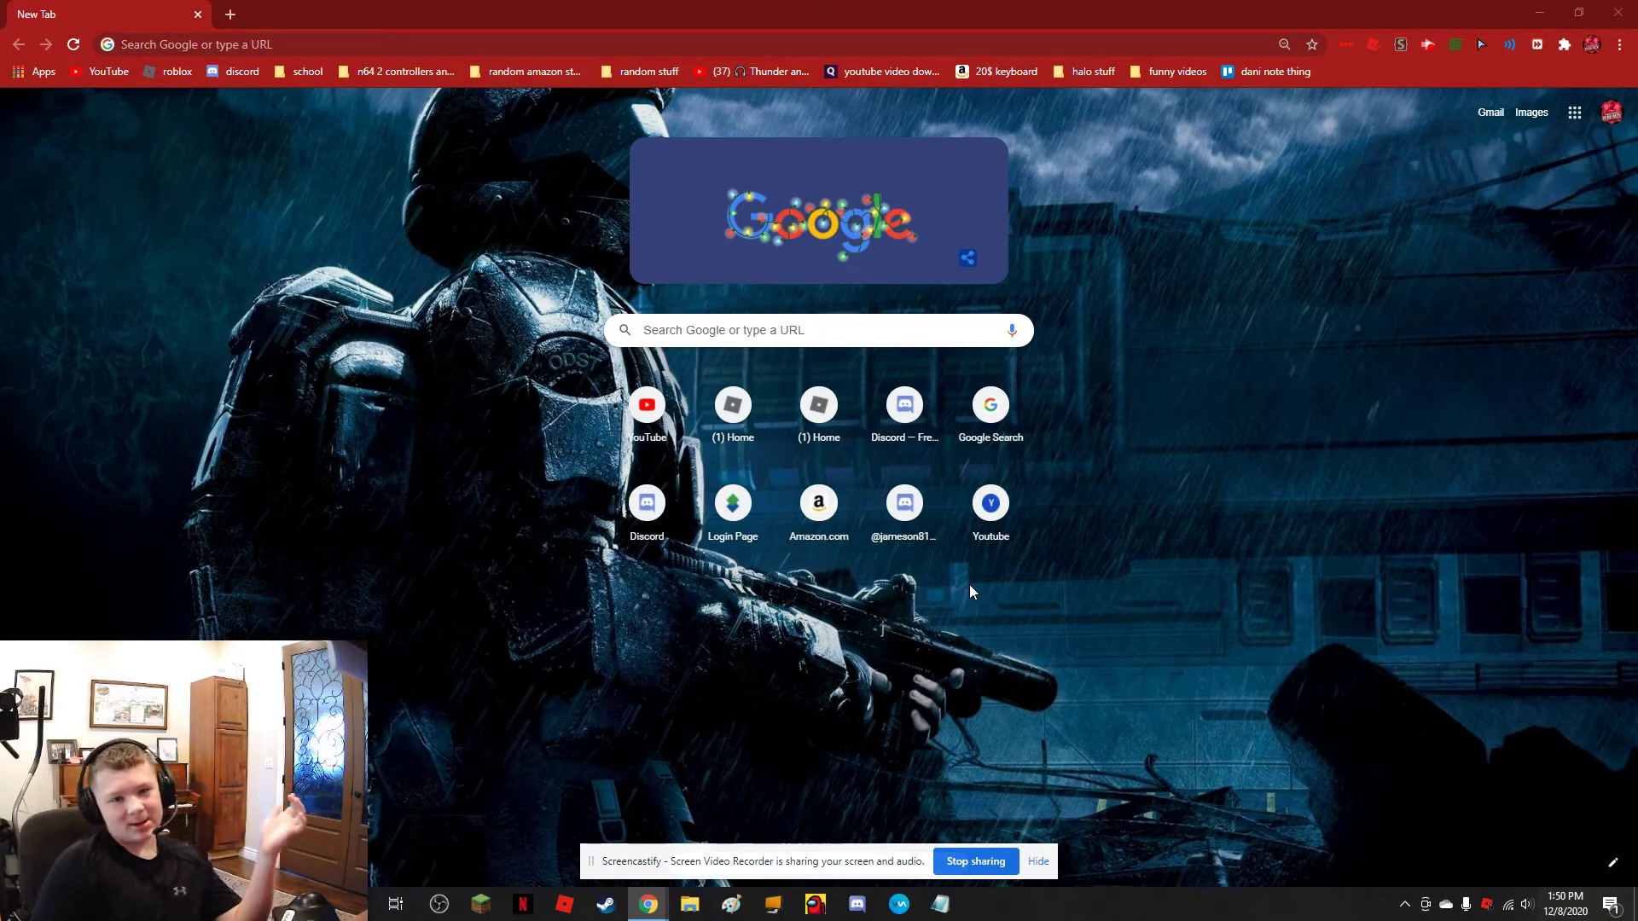
Step: Dismiss the Screencastify sharing notice and load Discord from the 'discord' bookmark
{"action": "left_click", "coordinate": [1041, 858]}
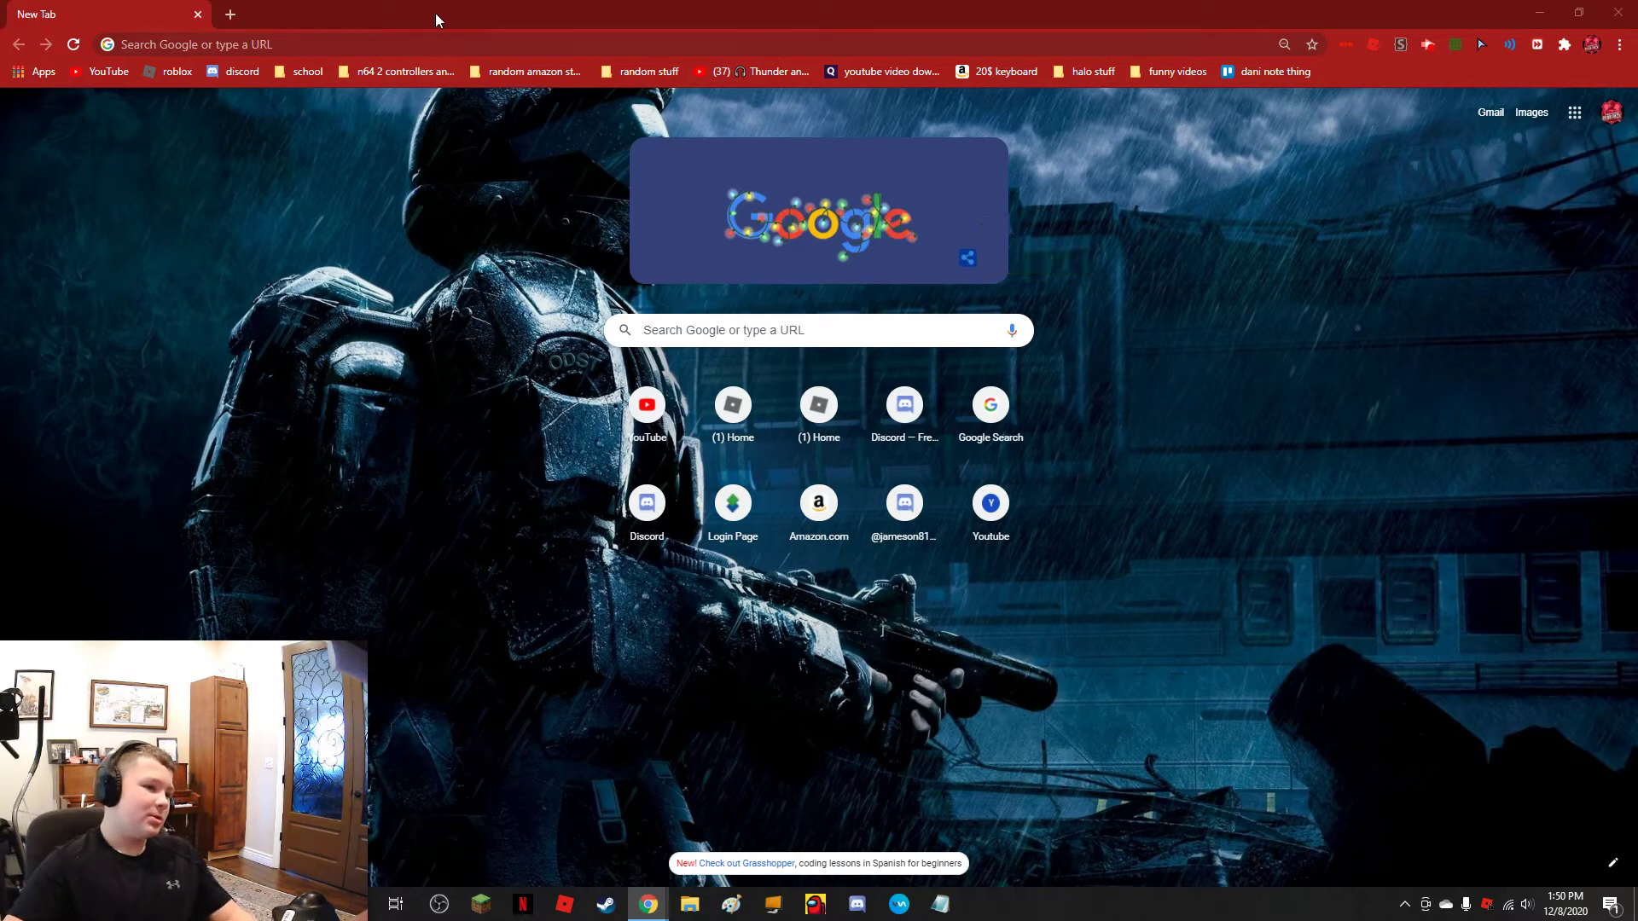
{"action": "left_click", "coordinate": [212, 71]}
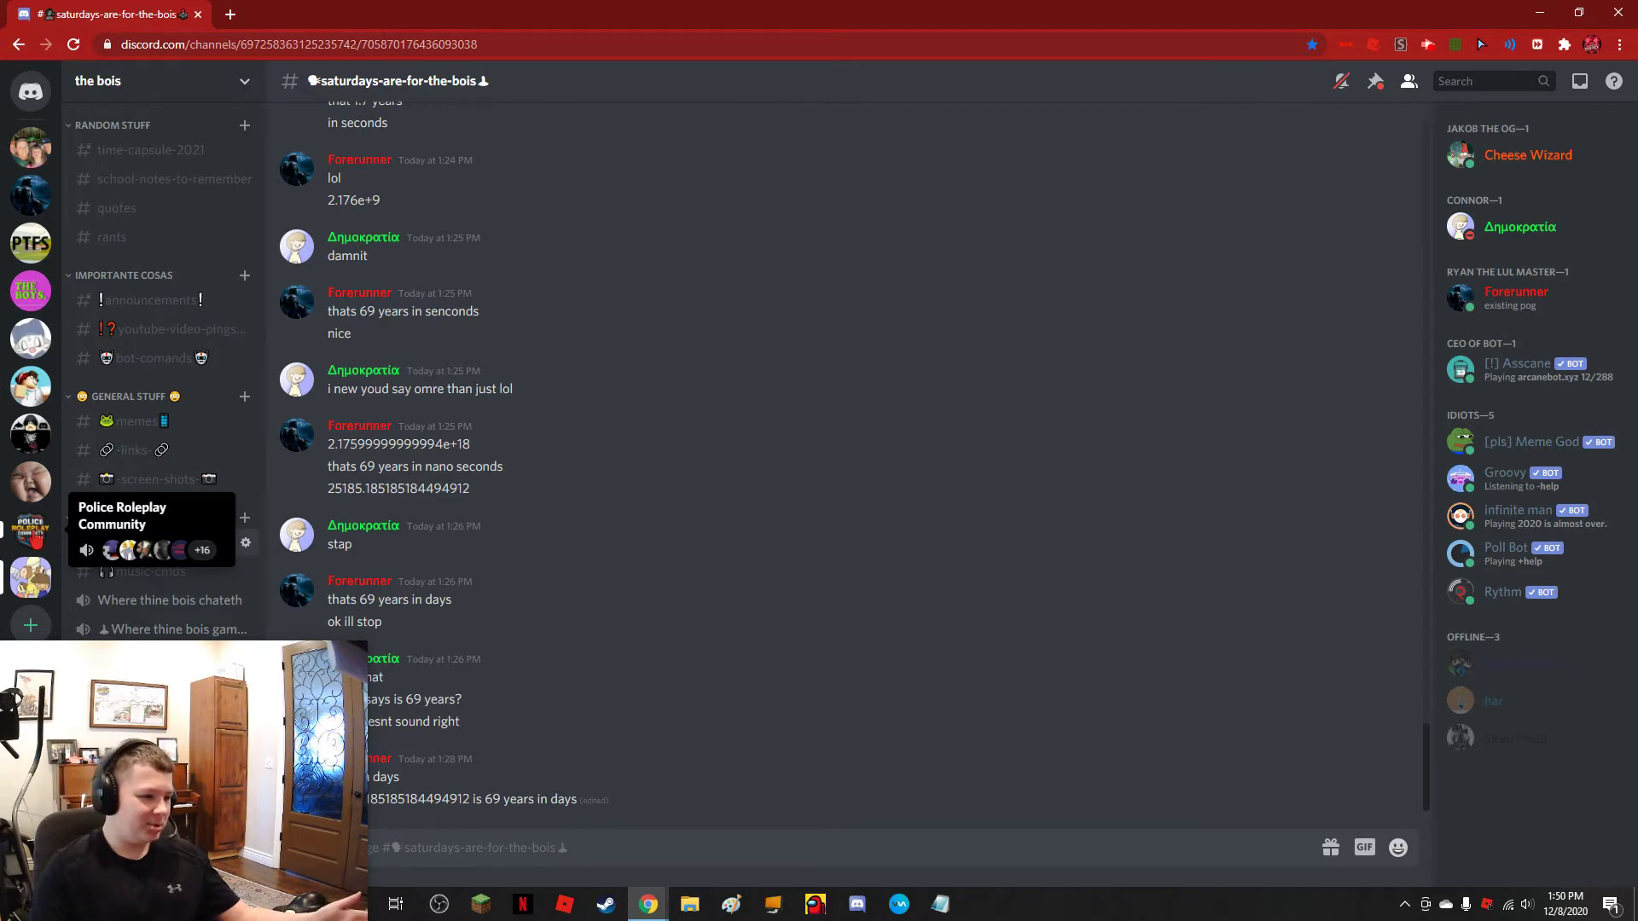
Step: Go to the Police Roleplay Community server's #announcements channel
{"action": "left_click", "coordinate": [30, 531]}
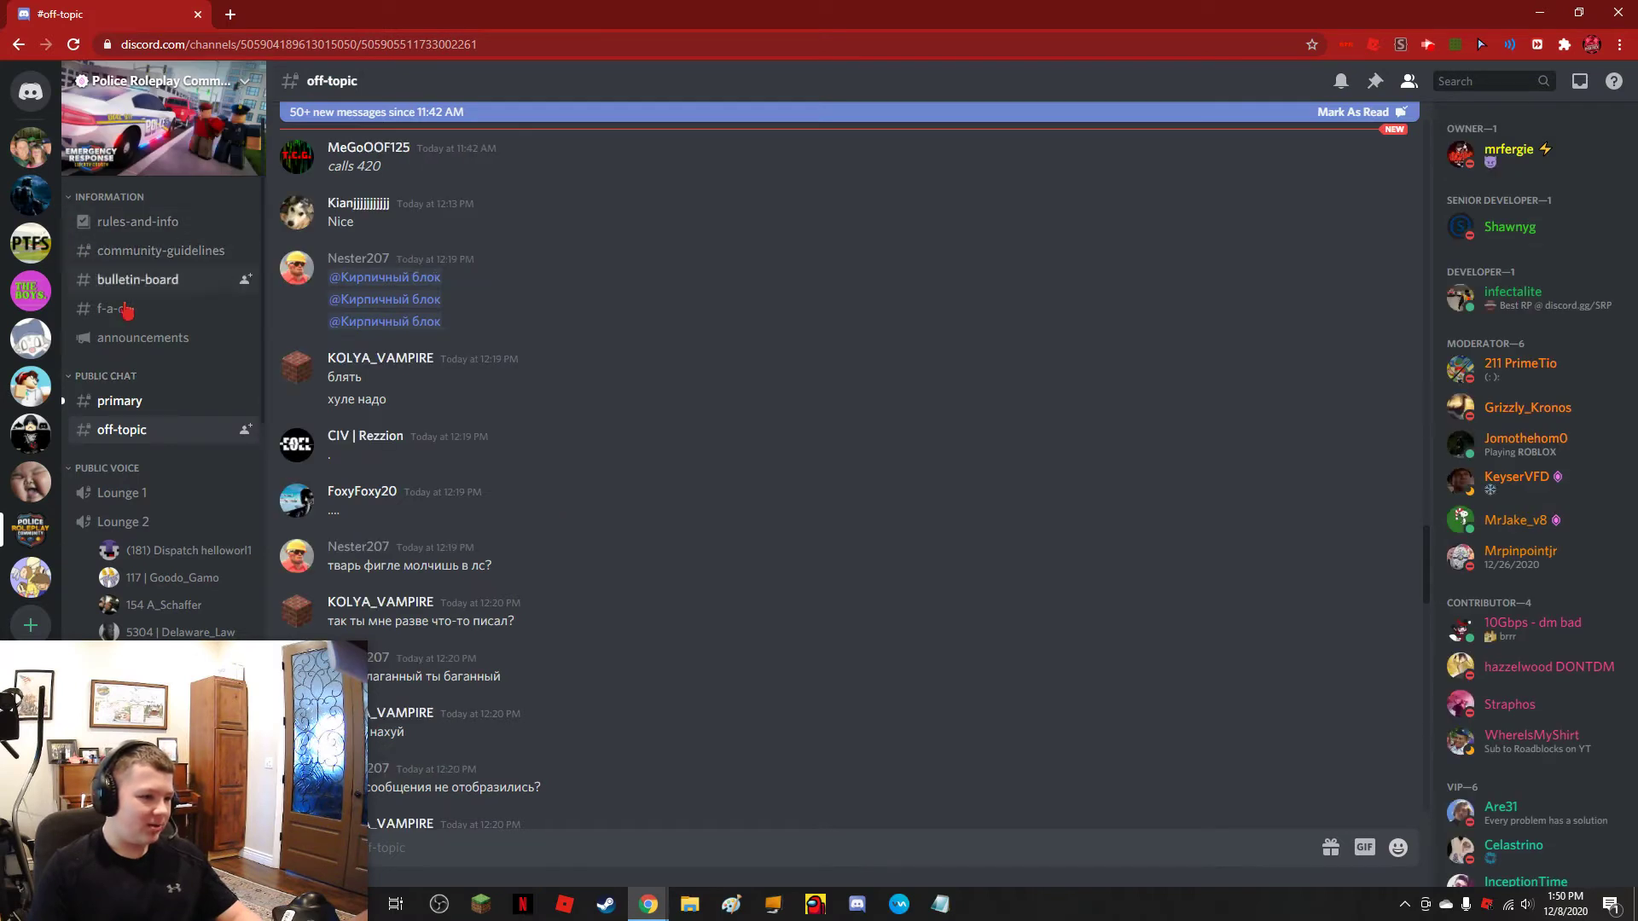
{"action": "left_click", "coordinate": [142, 337]}
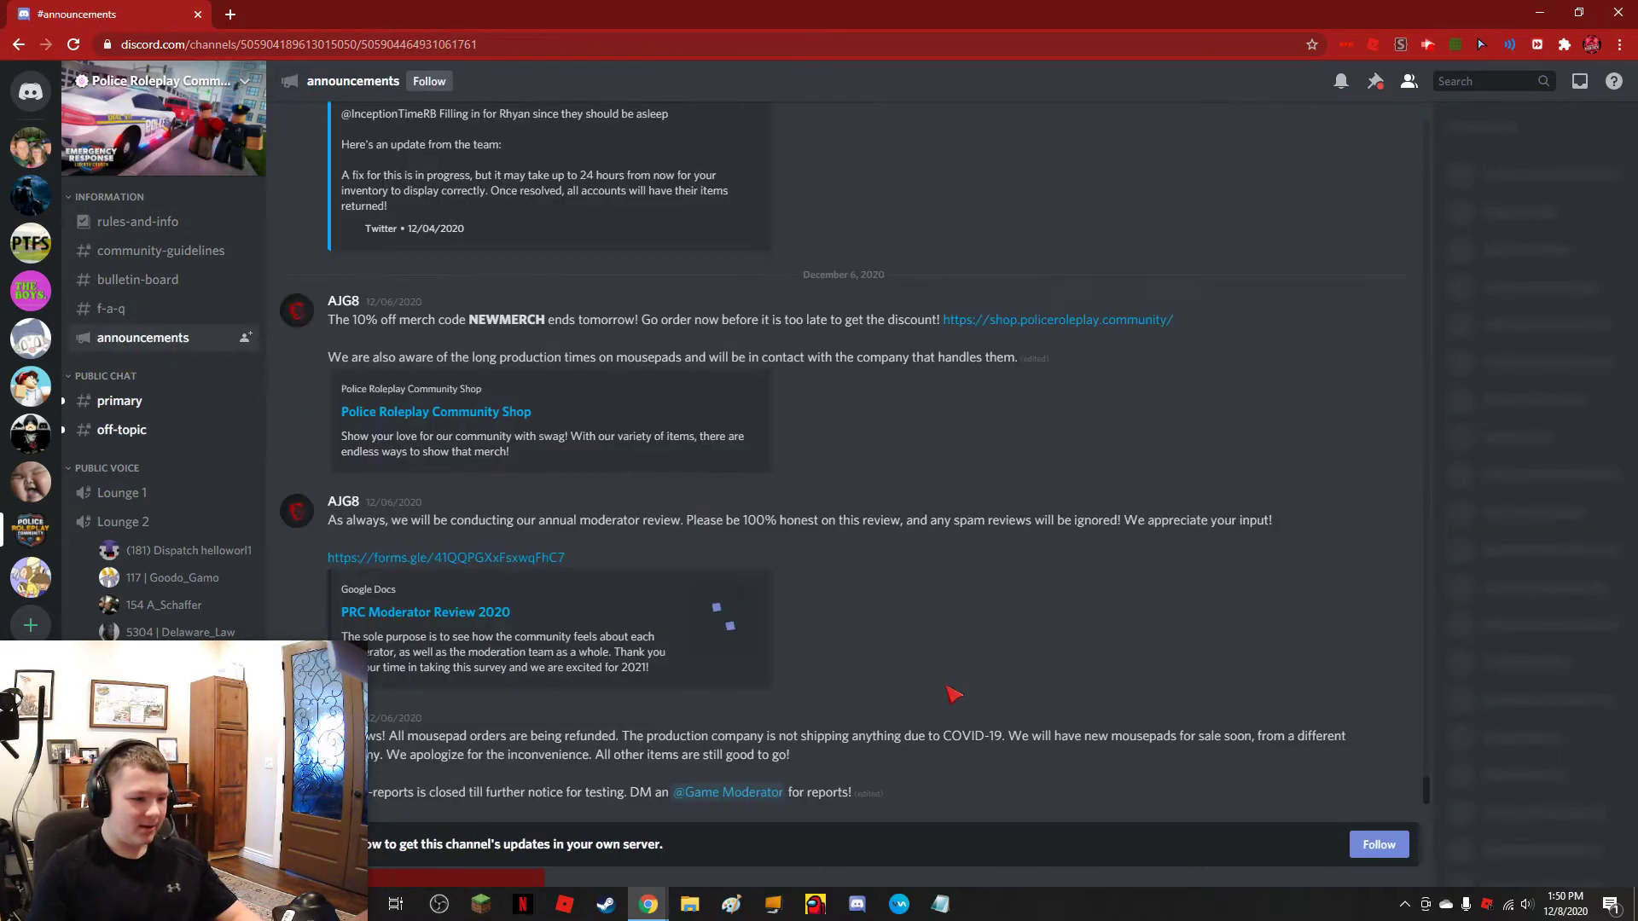
{"action": "left_click", "coordinate": [802, 754]}
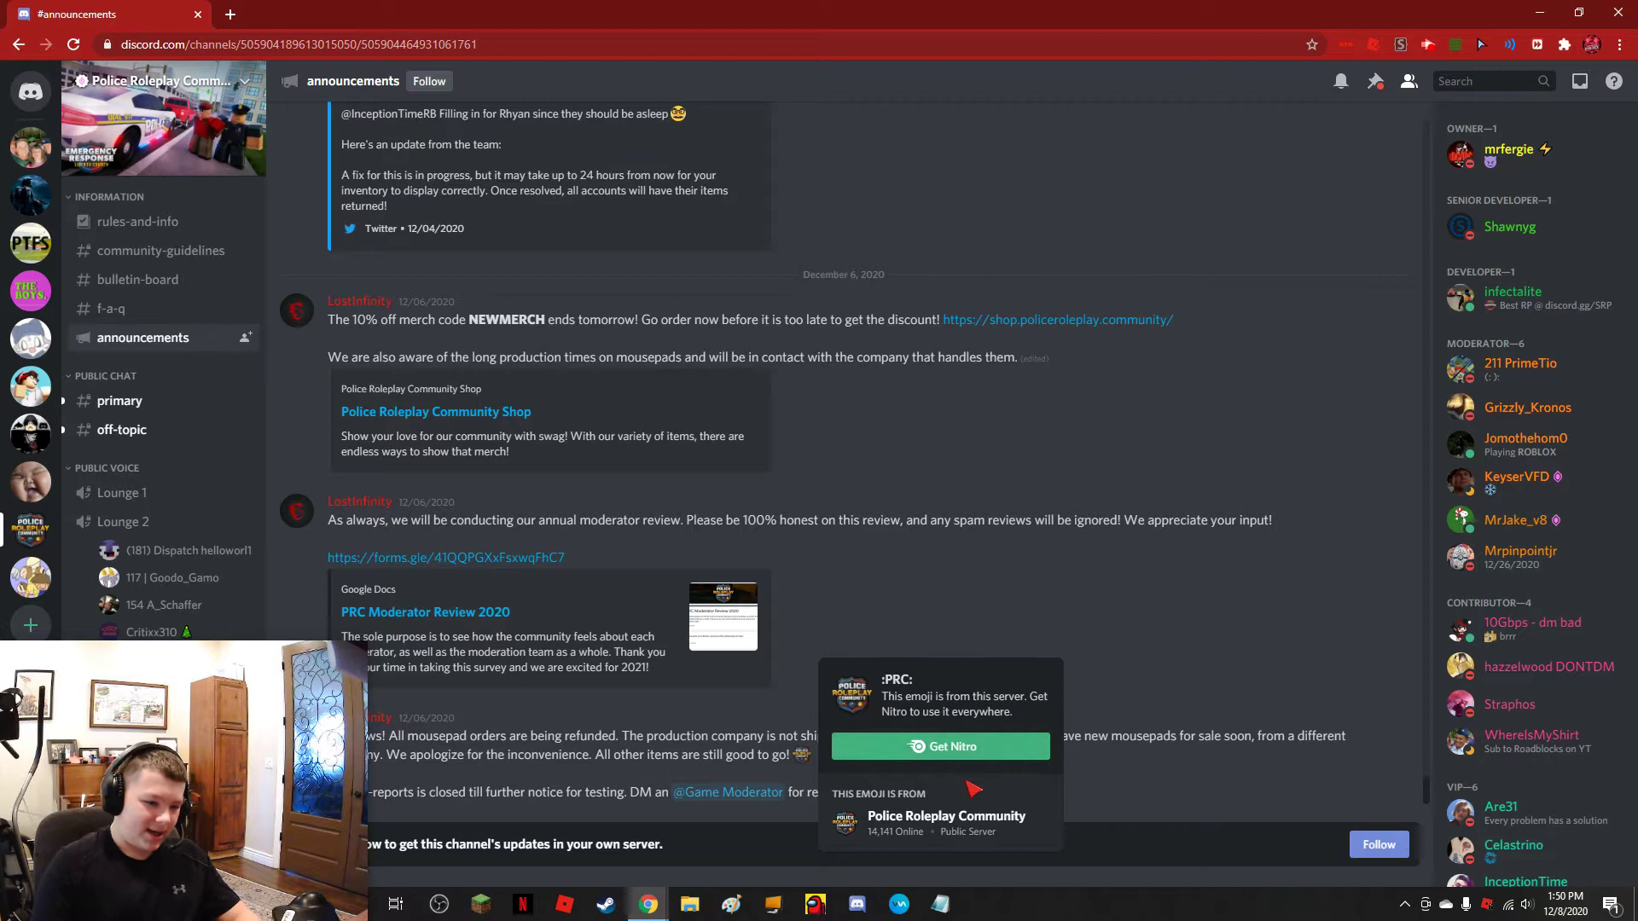
{"action": "mouse_move", "coordinate": [916, 745]}
{"action": "left_mouse_down"}
{"action": "mouse_move", "coordinate": [1015, 710]}
{"action": "mouse_move", "coordinate": [956, 712]}
{"action": "mouse_move", "coordinate": [998, 705]}
{"action": "left_mouse_up"}
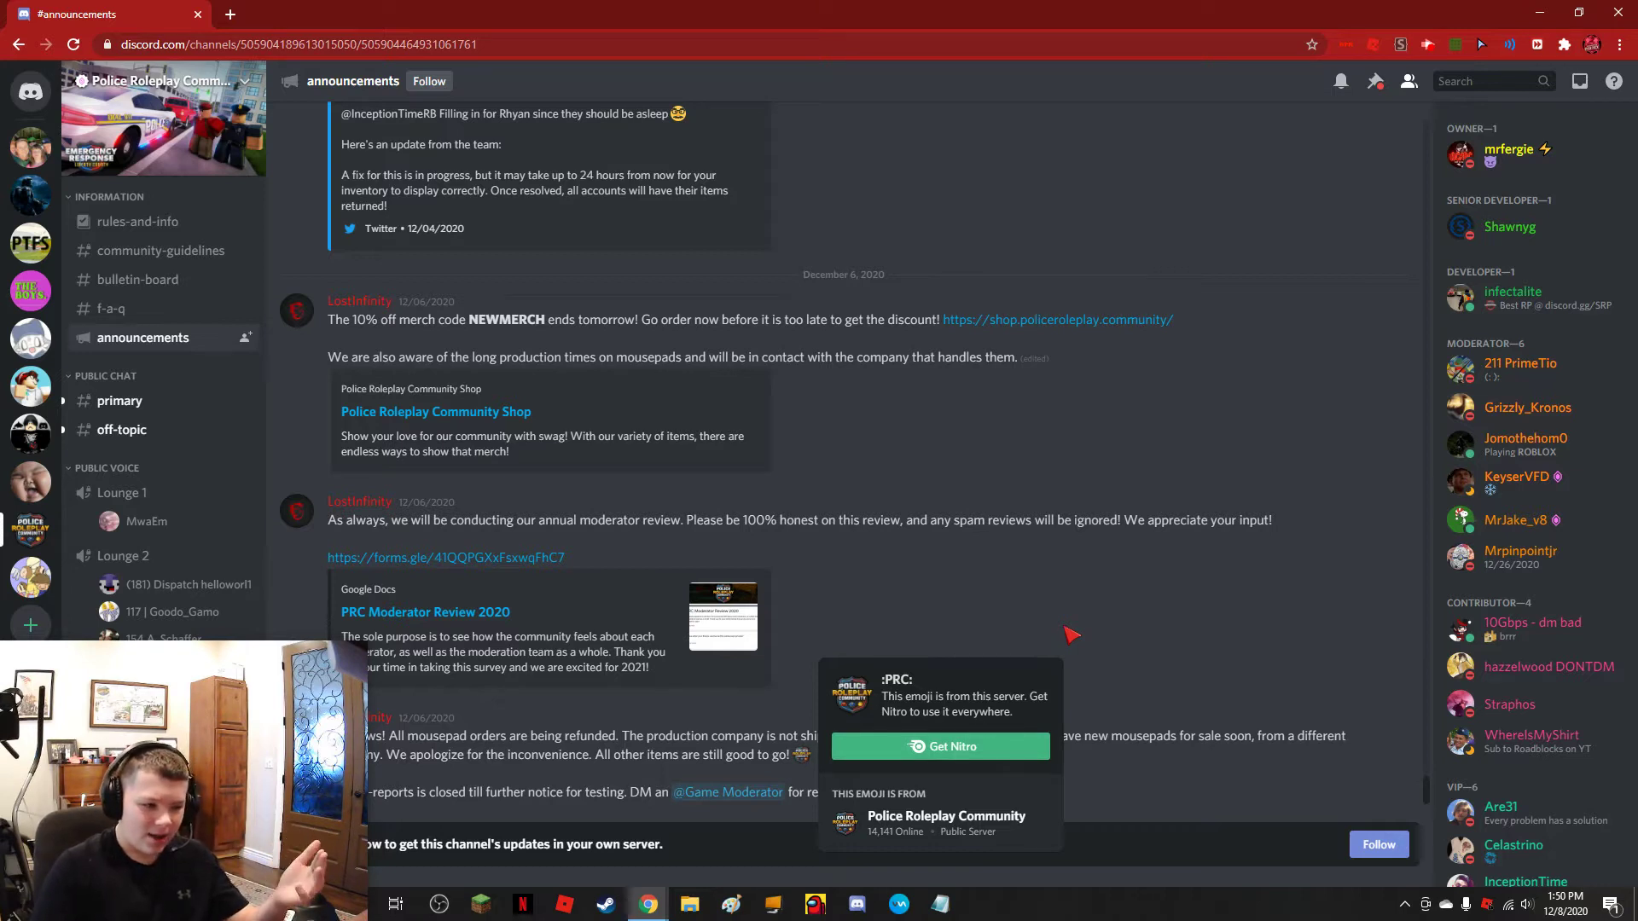
{"action": "left_click", "coordinate": [1065, 629]}
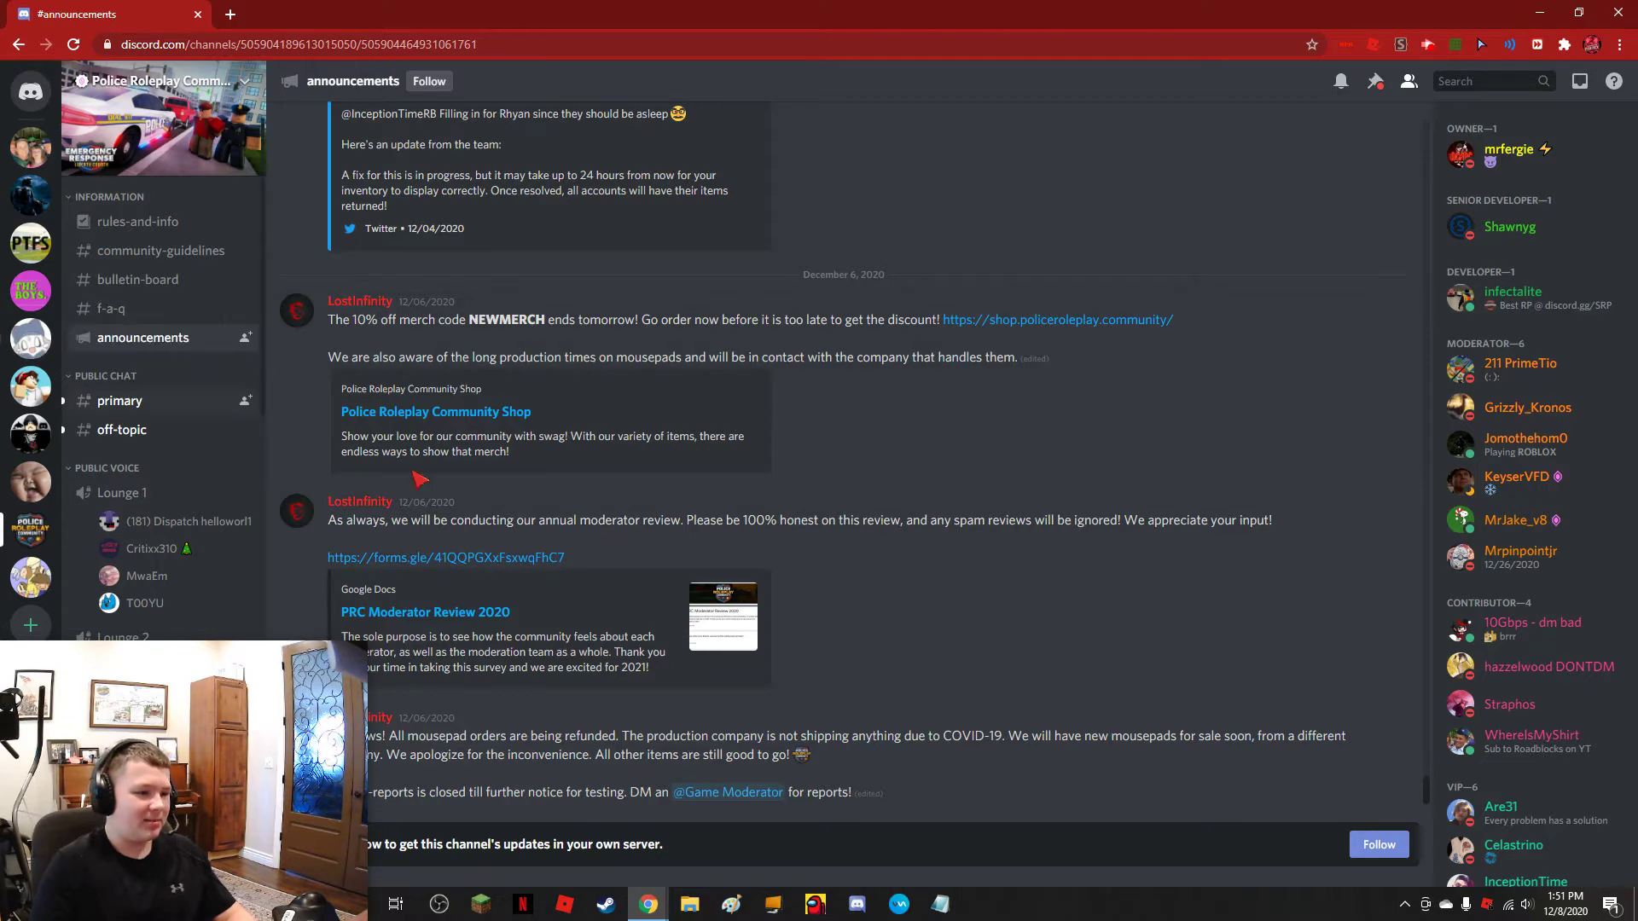
{"action": "scroll", "coordinate": [1558, 453], "scroll_direction": "down", "scroll_amount": 10}
{"action": "scroll", "coordinate": [1570, 435], "scroll_direction": "up", "scroll_amount": 10}
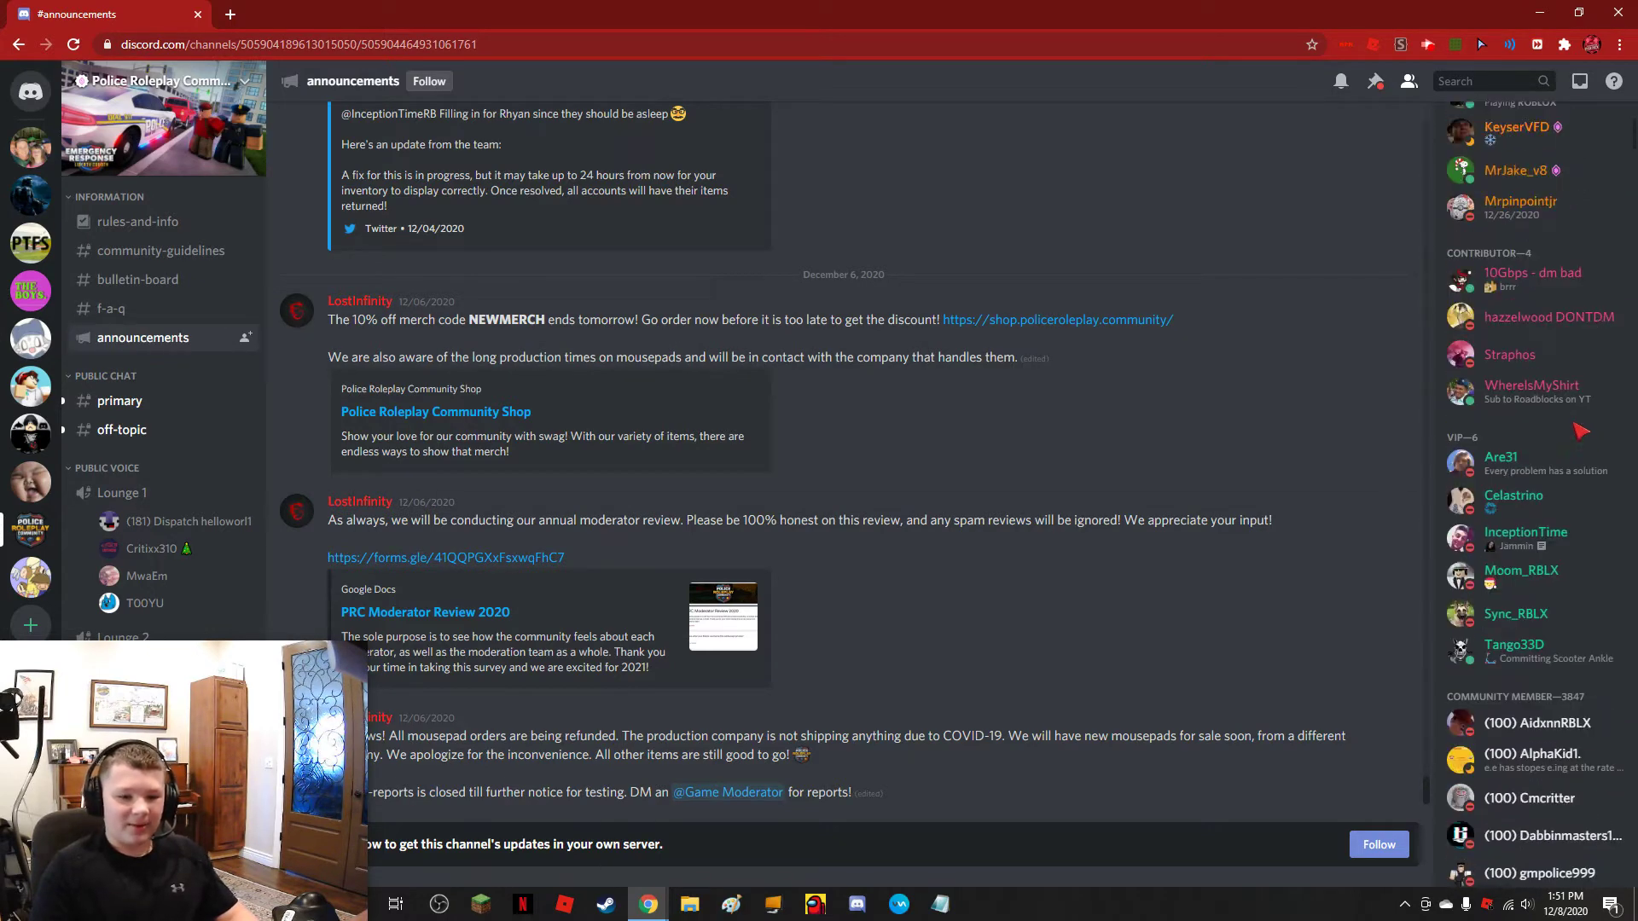
{"action": "scroll", "coordinate": [1575, 430], "scroll_direction": "down", "scroll_amount": 4}
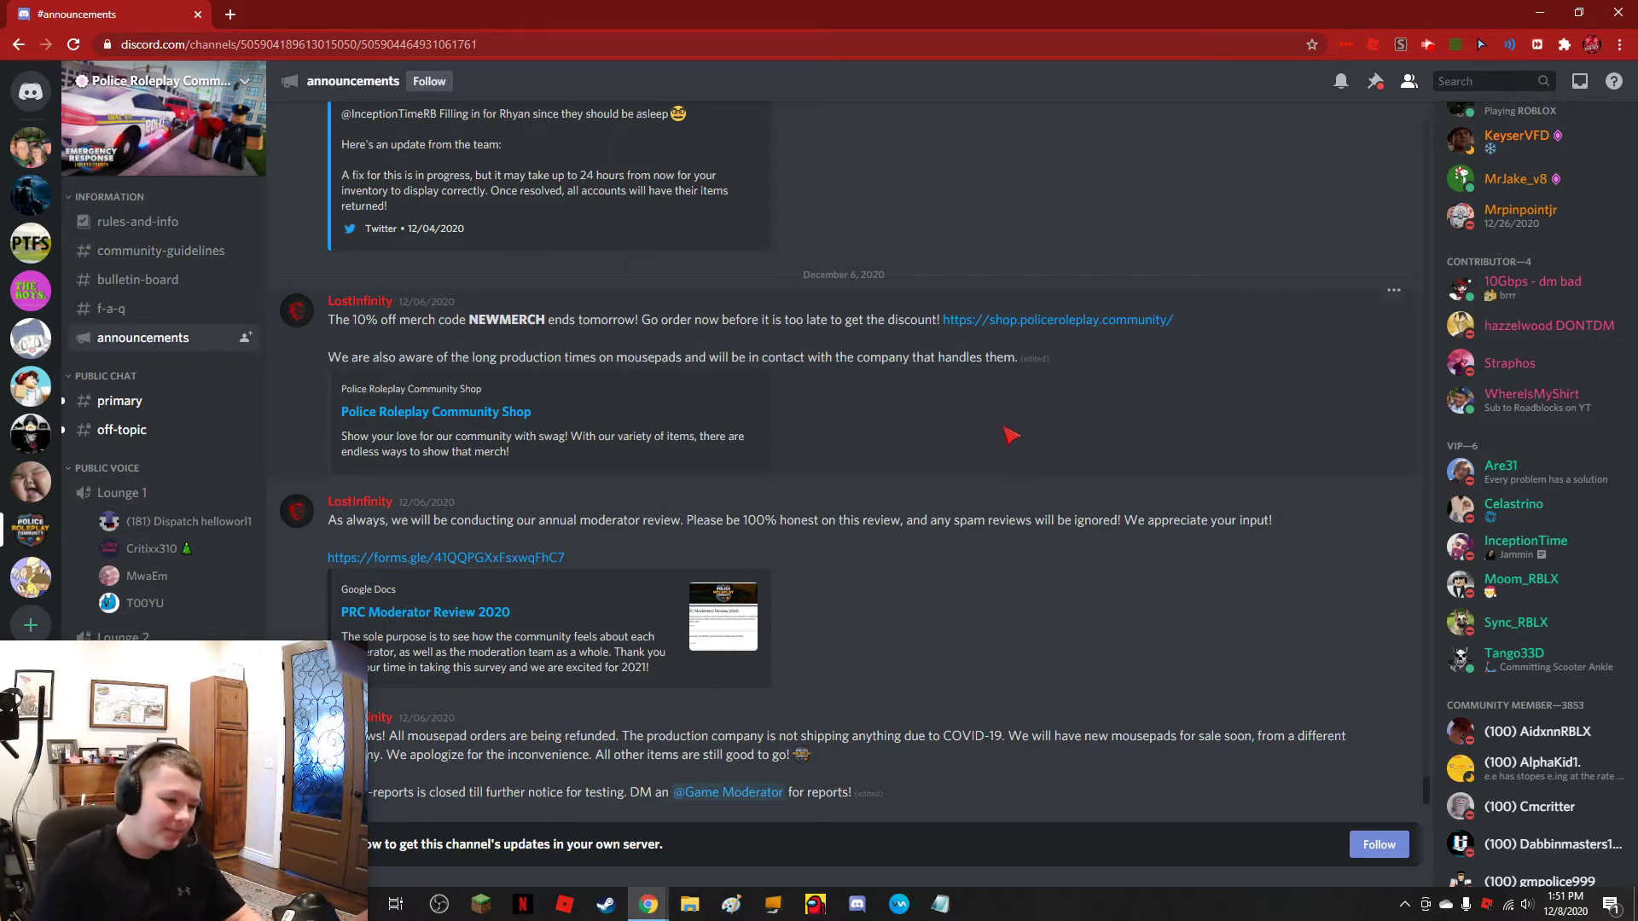
Step: Copy the :PRC: emoji image from the announcements message
{"action": "left_click", "coordinate": [802, 754]}
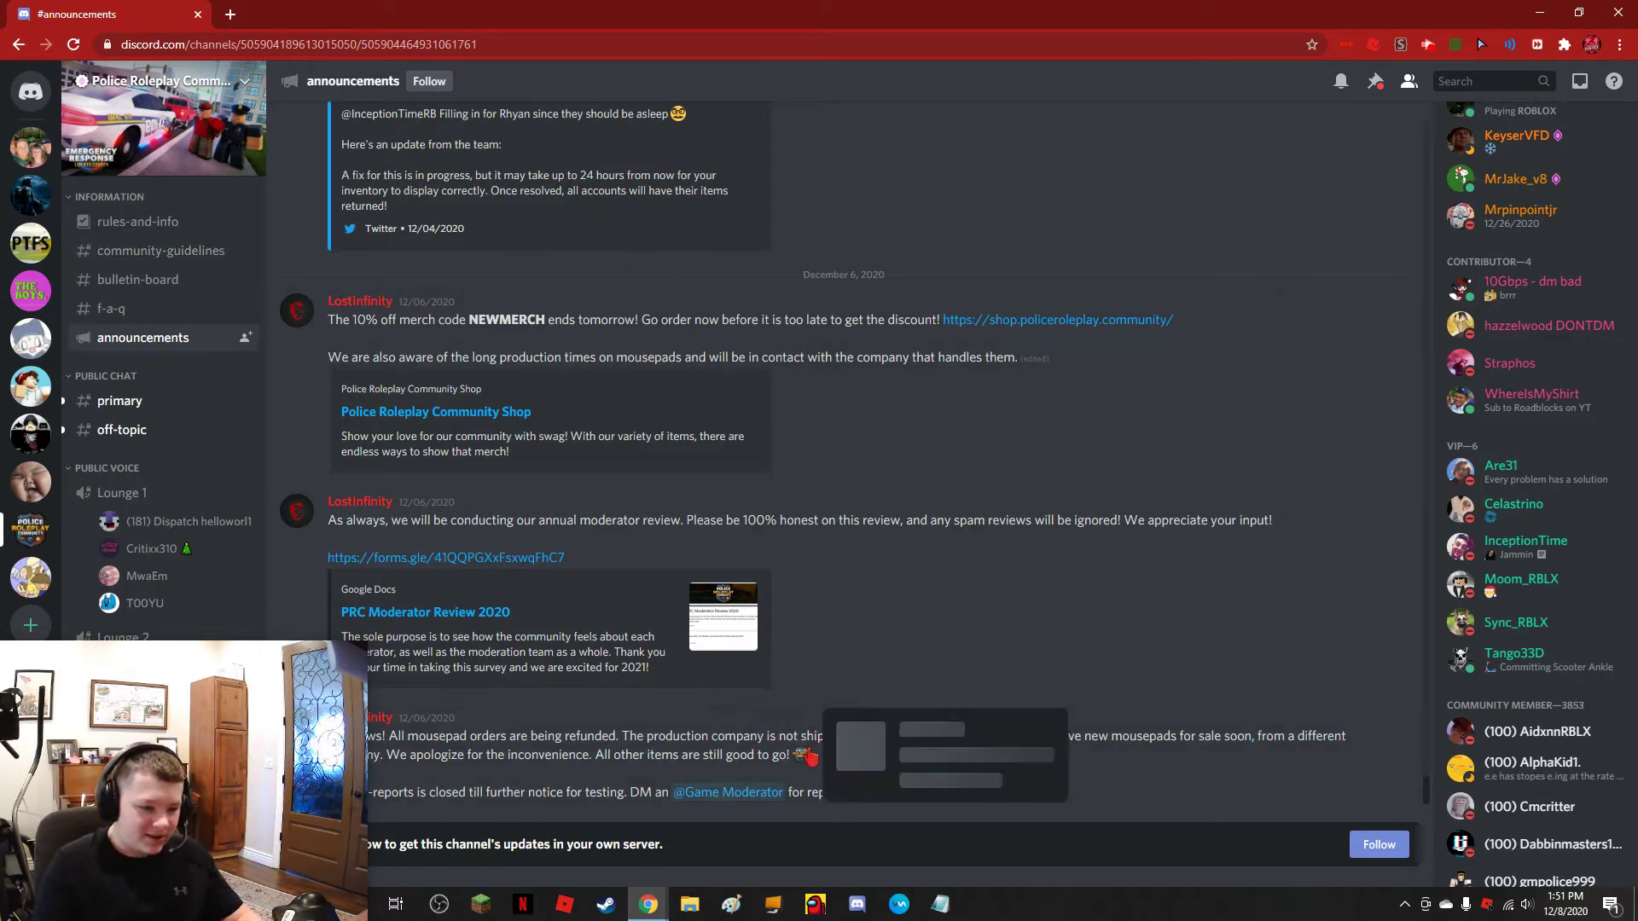
{"action": "left_click", "coordinate": [804, 754]}
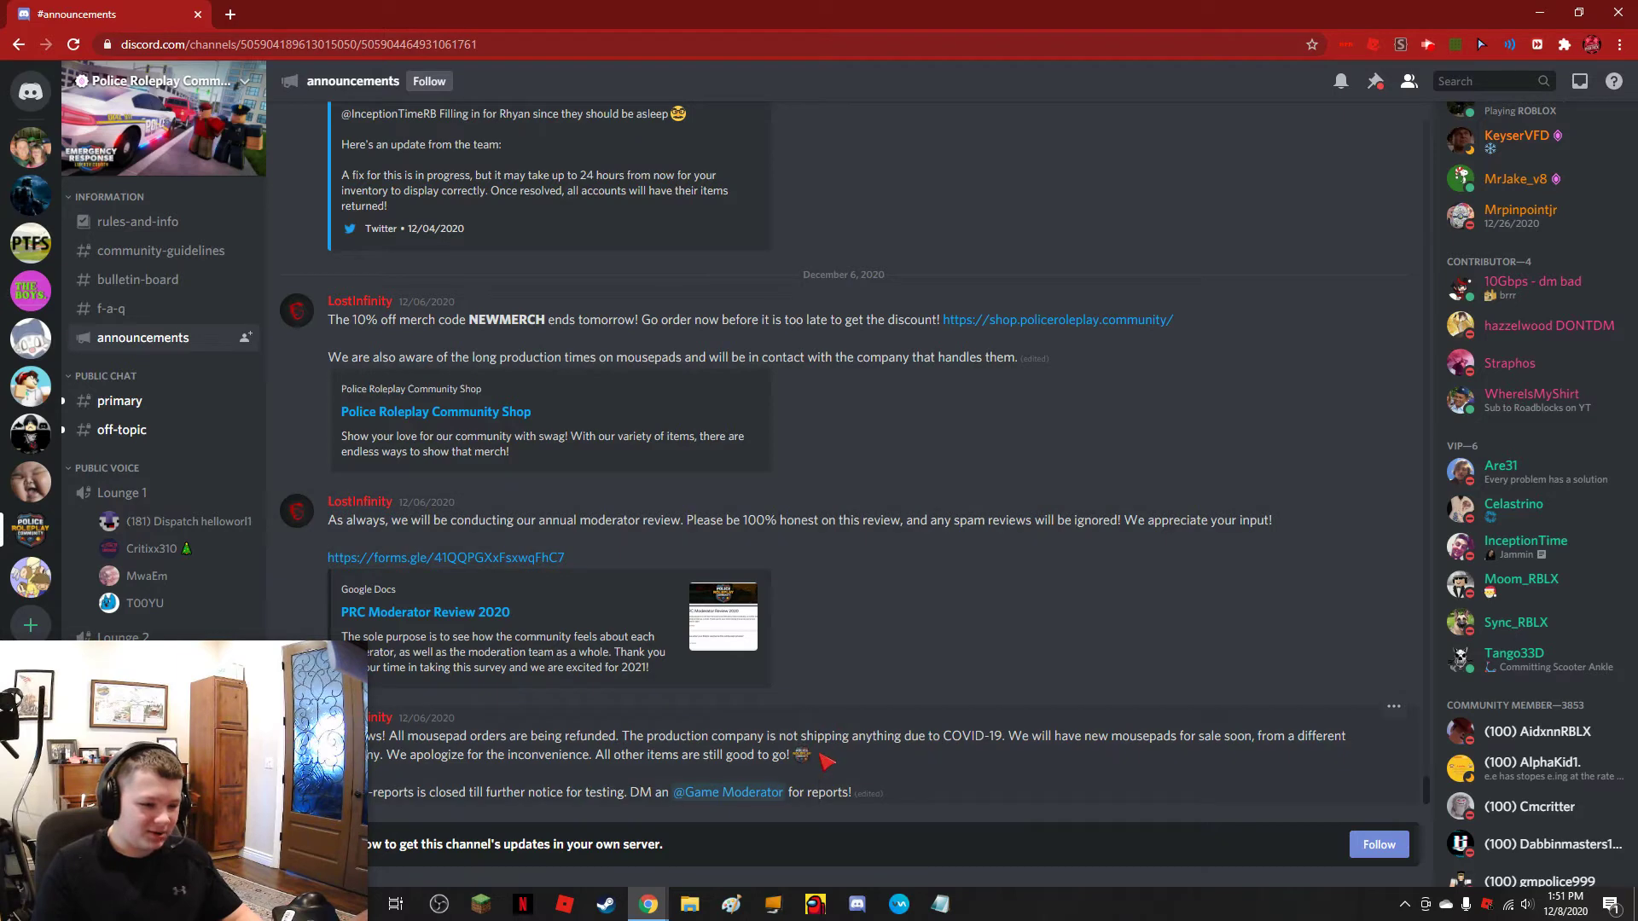
{"action": "right_click", "coordinate": [804, 754]}
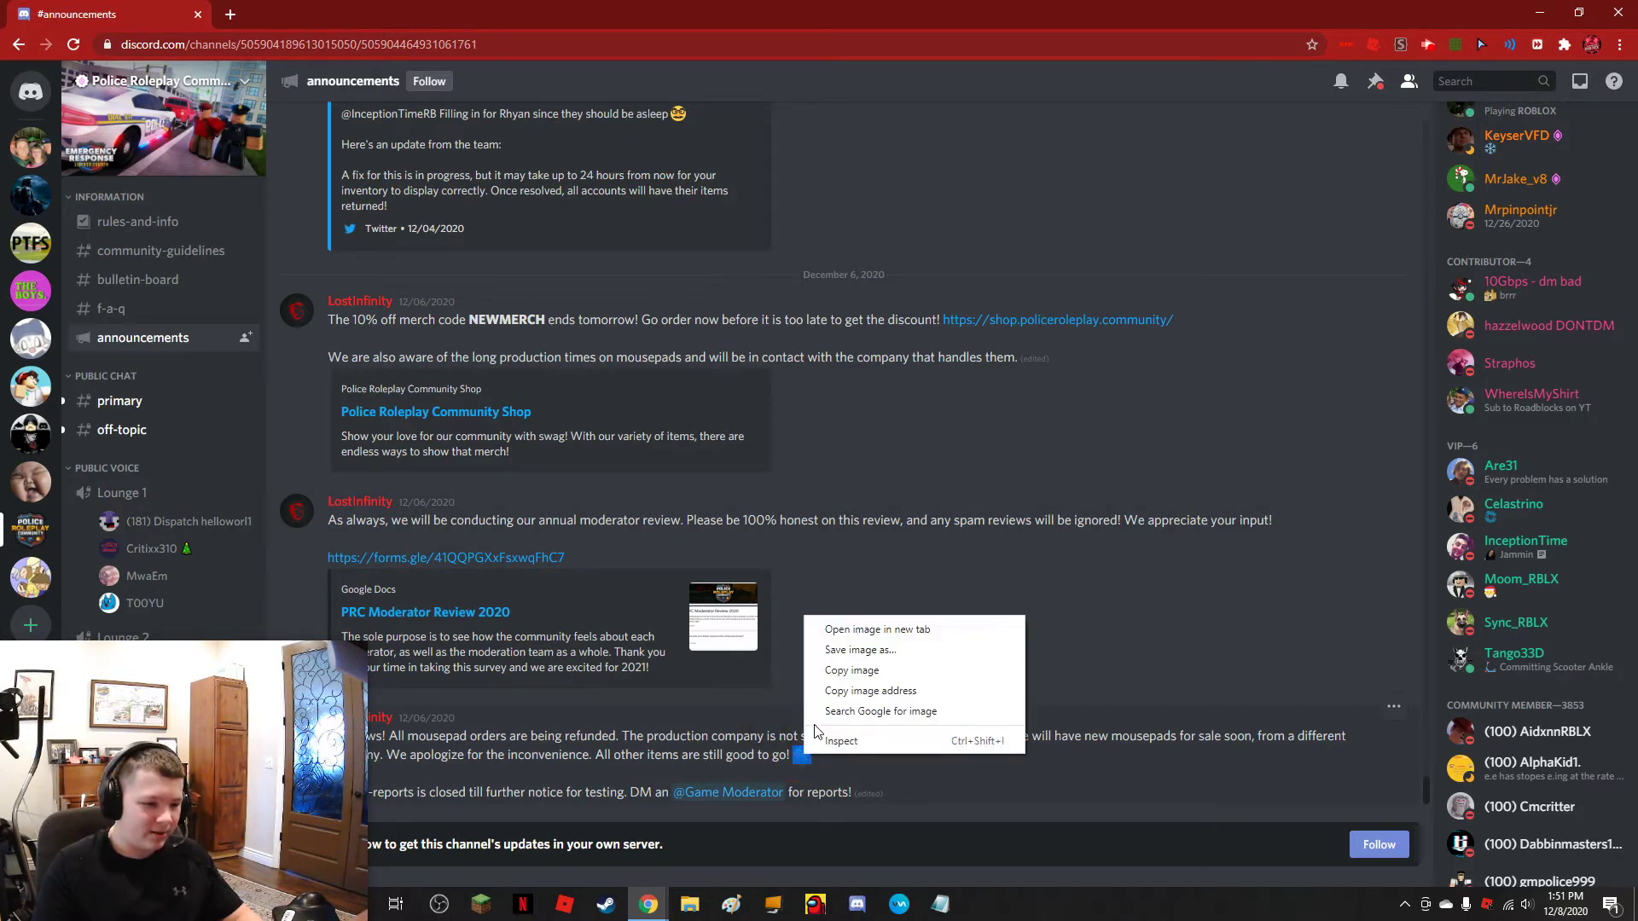
{"action": "left_click", "coordinate": [844, 669]}
Step: Paste and send the PRC logo image in boys hangout #main-chat
{"action": "left_click", "coordinate": [31, 196]}
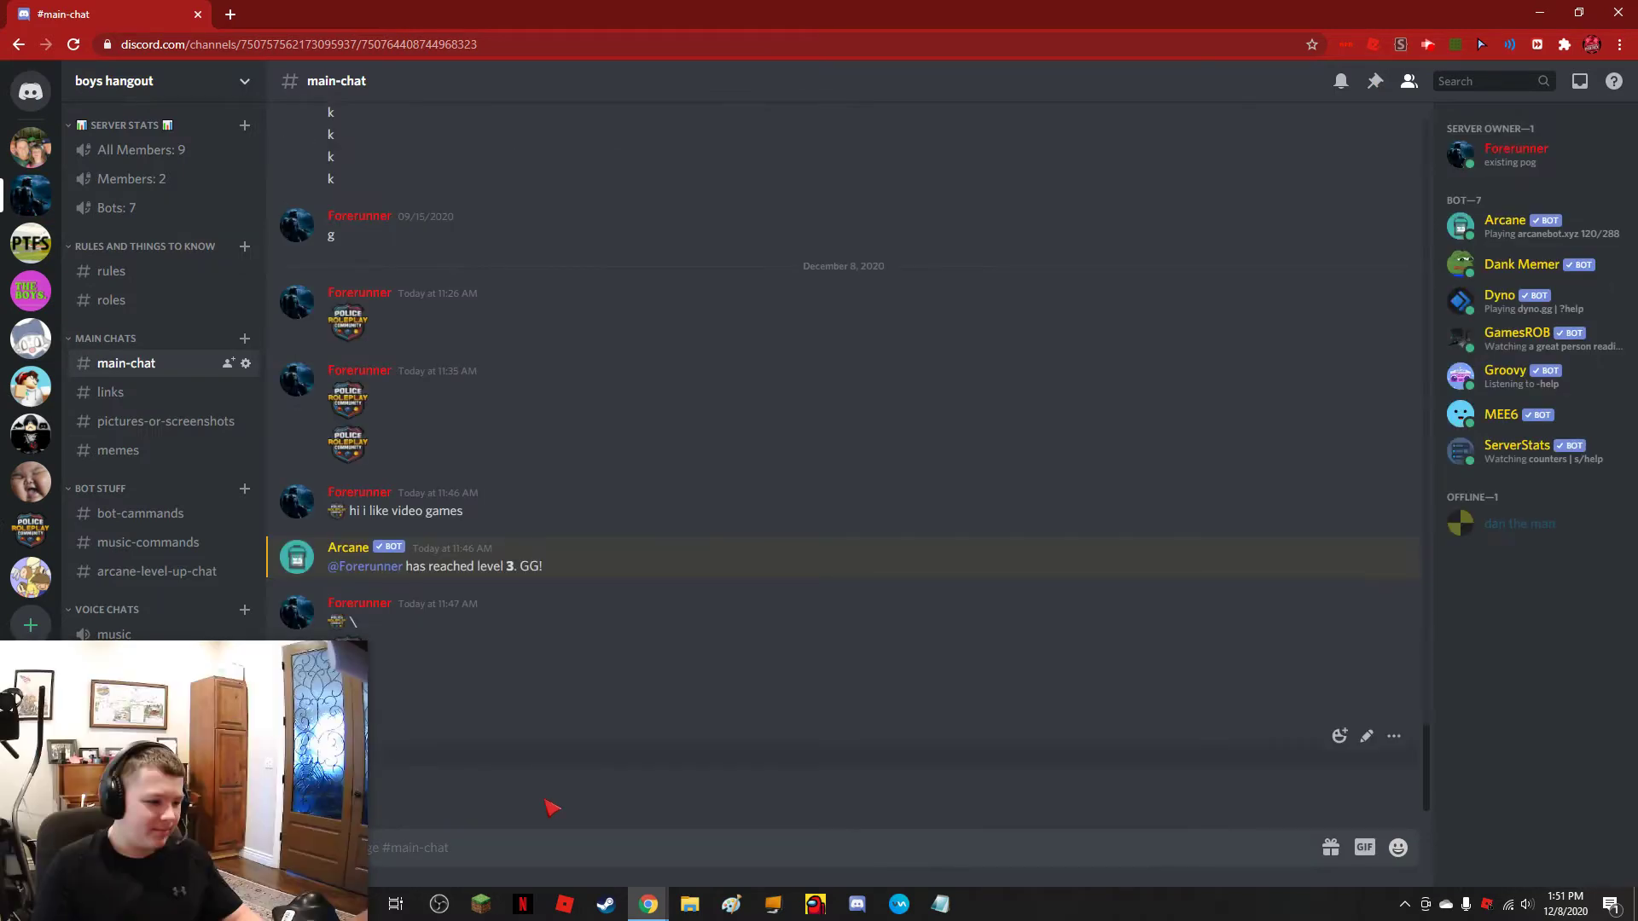
{"action": "key", "text": "ctrl+v"}
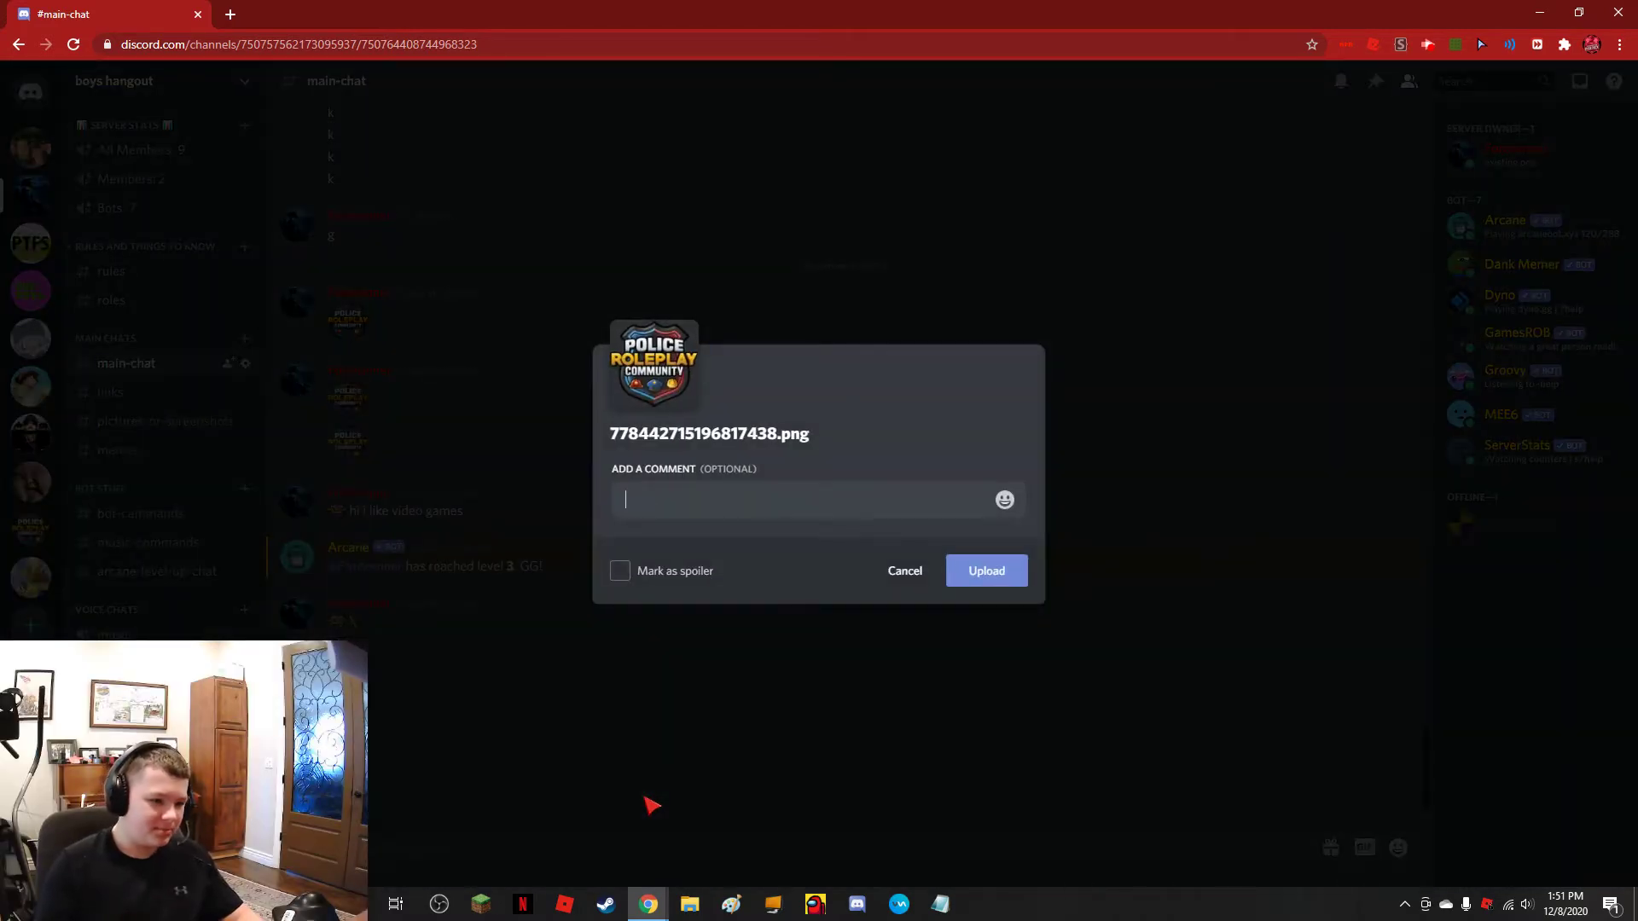
{"action": "key", "text": "Return"}
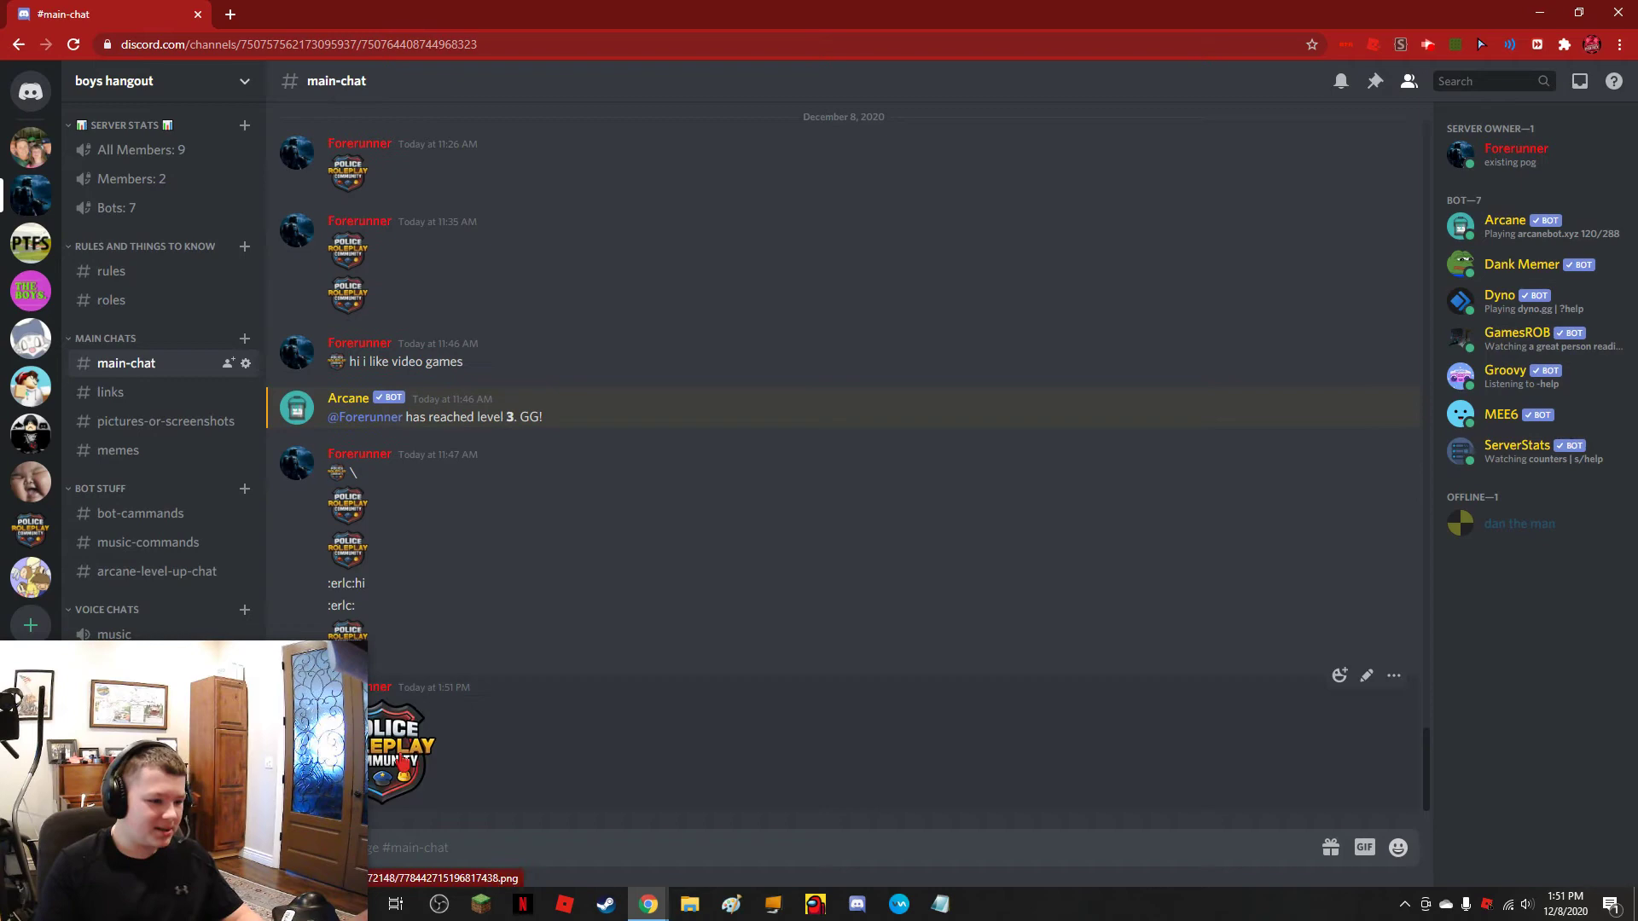
{"action": "left_click", "coordinate": [401, 762]}
{"action": "left_click", "coordinate": [694, 762]}
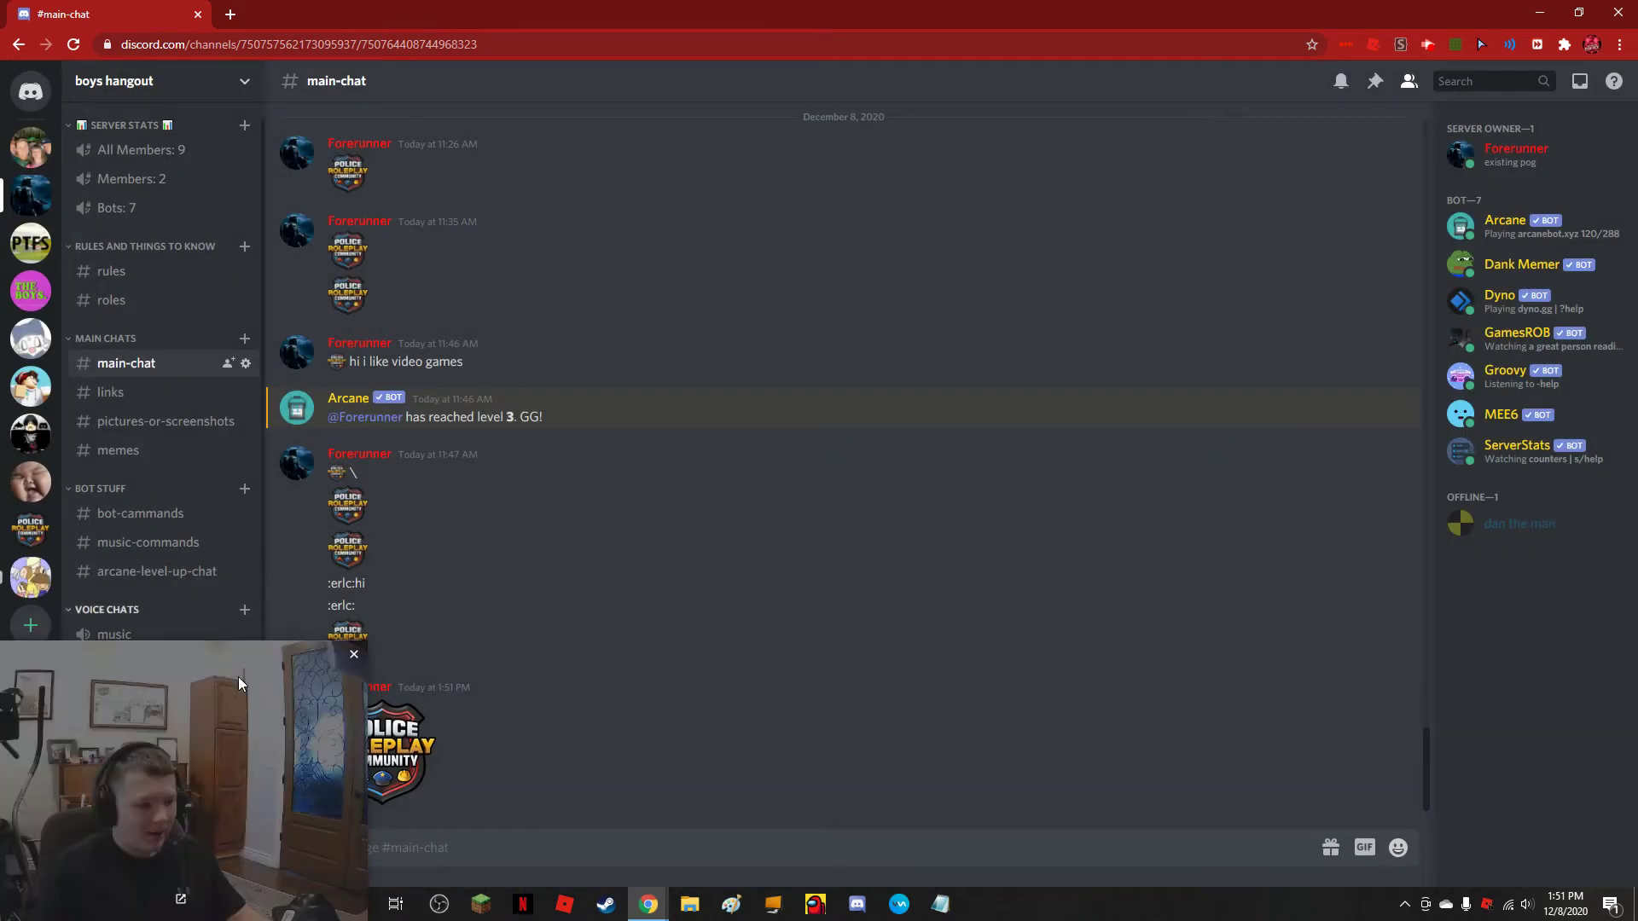
{"action": "left_click_drag", "start_coordinate": [364, 642], "coordinate": [303, 688]}
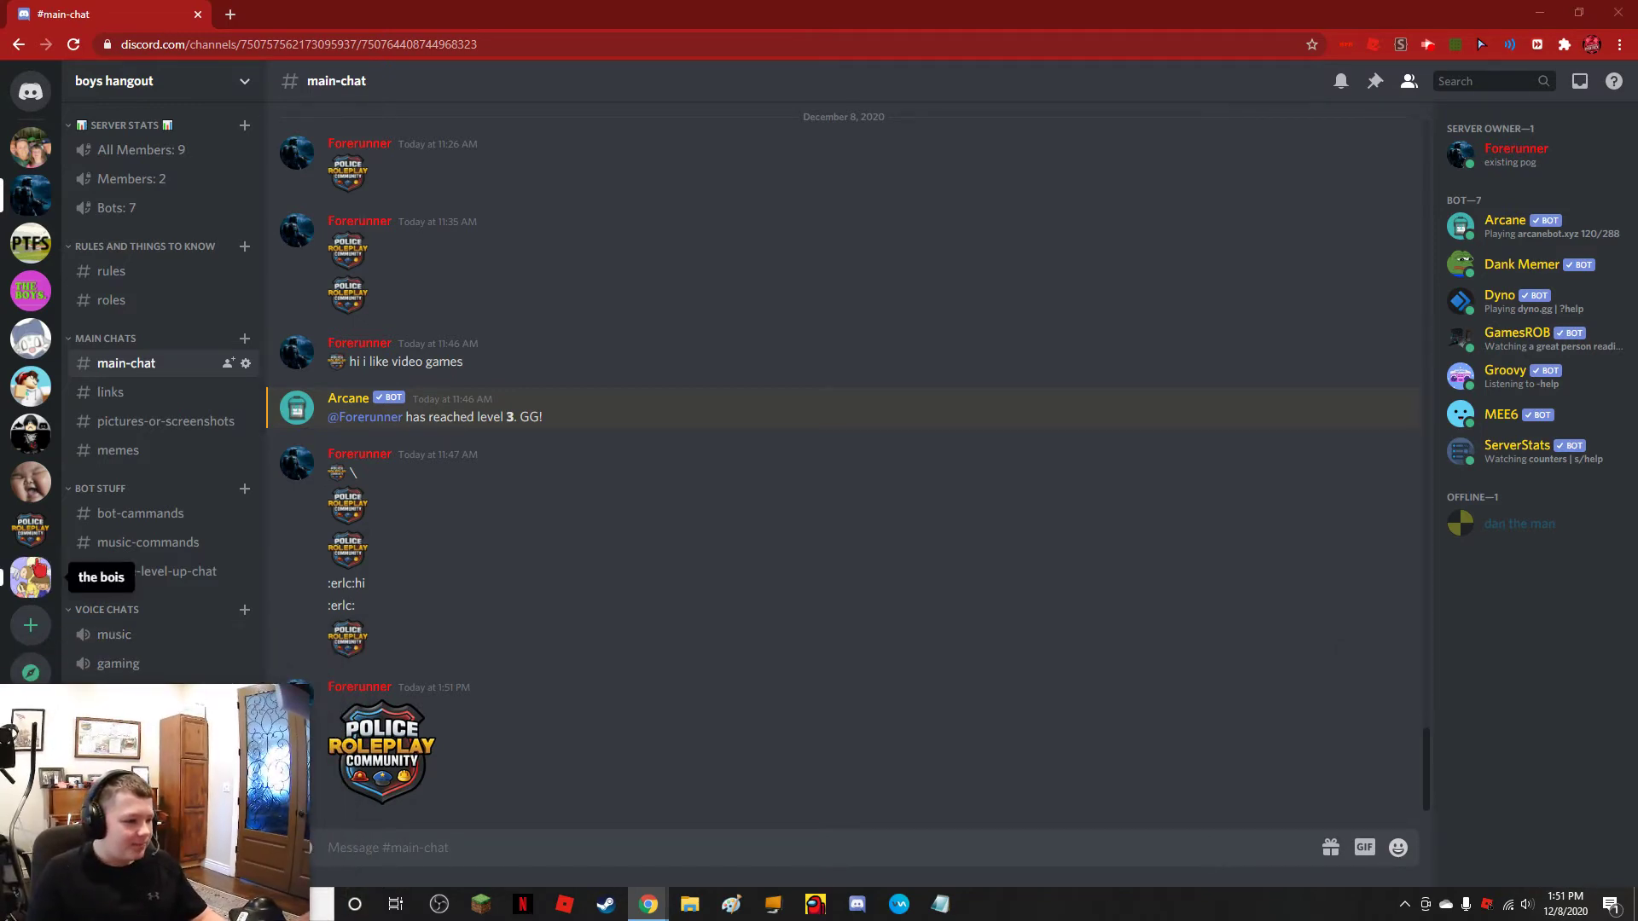
Step: Save the :PRC: emoji image into Pictures as PNG 'image file prc'
{"action": "left_click", "coordinate": [30, 529]}
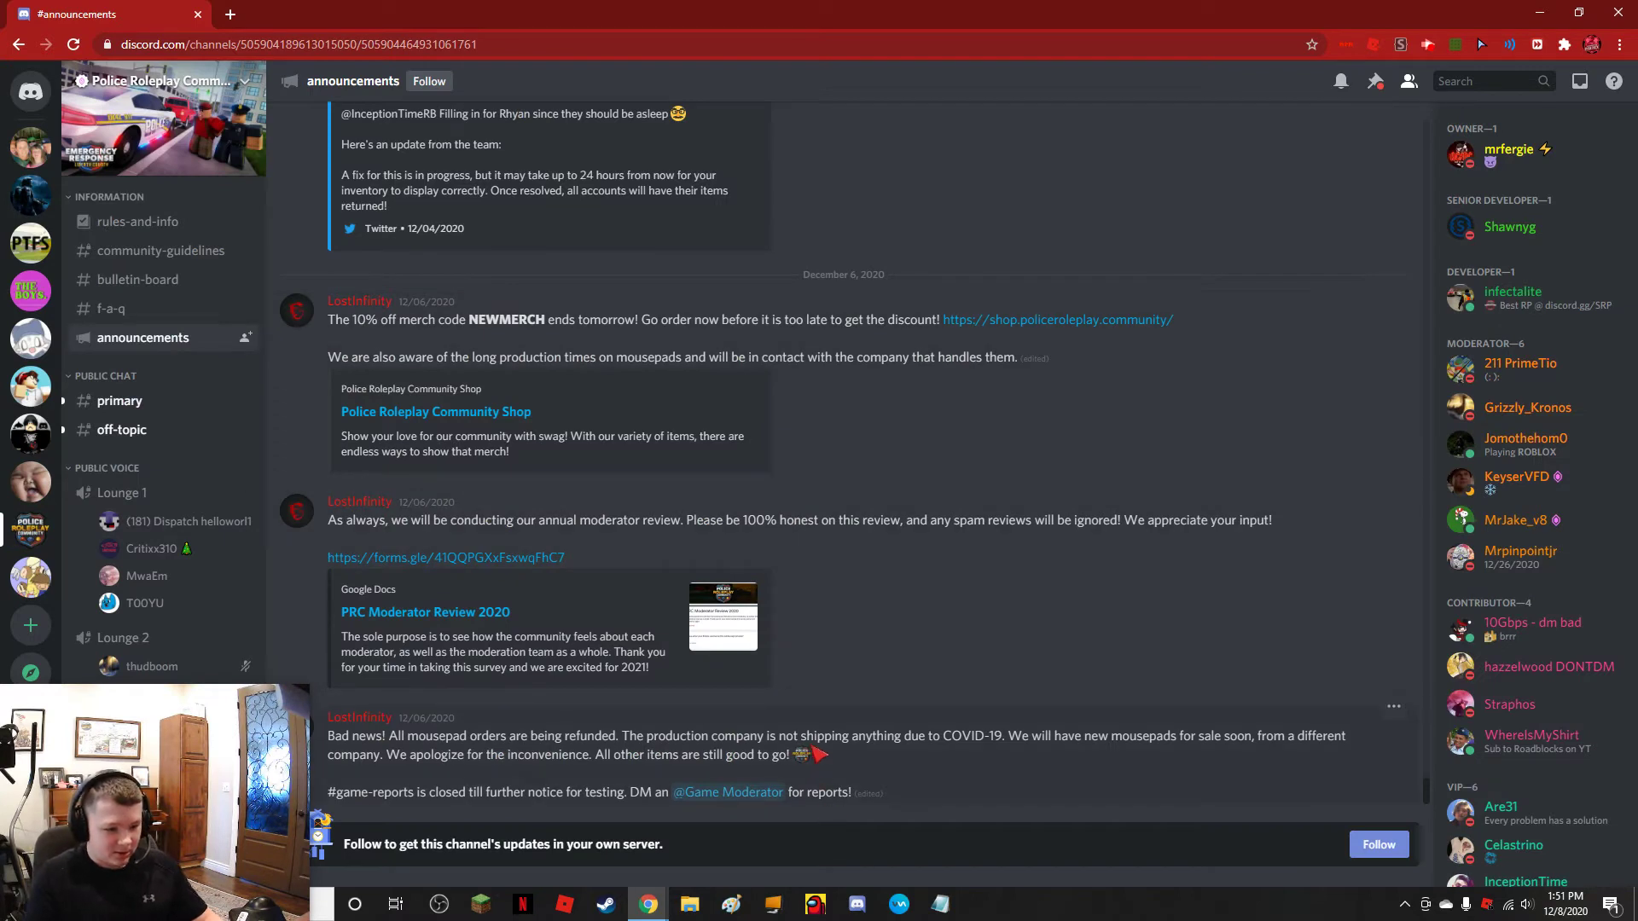
{"action": "left_click", "coordinate": [801, 754]}
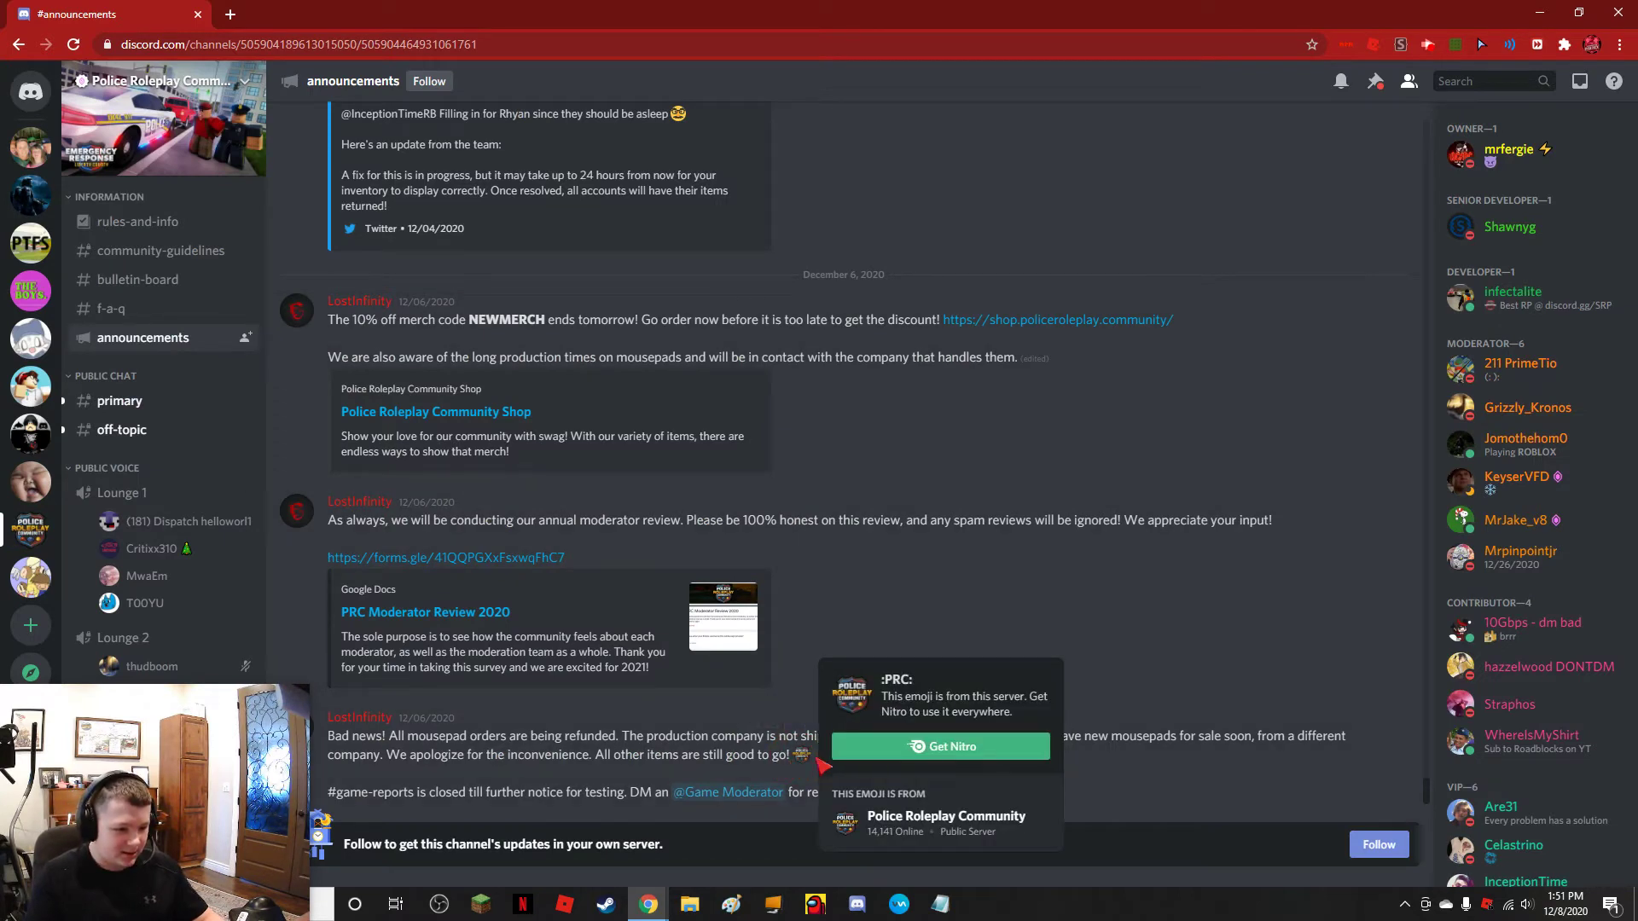
{"action": "left_click", "coordinate": [794, 682]}
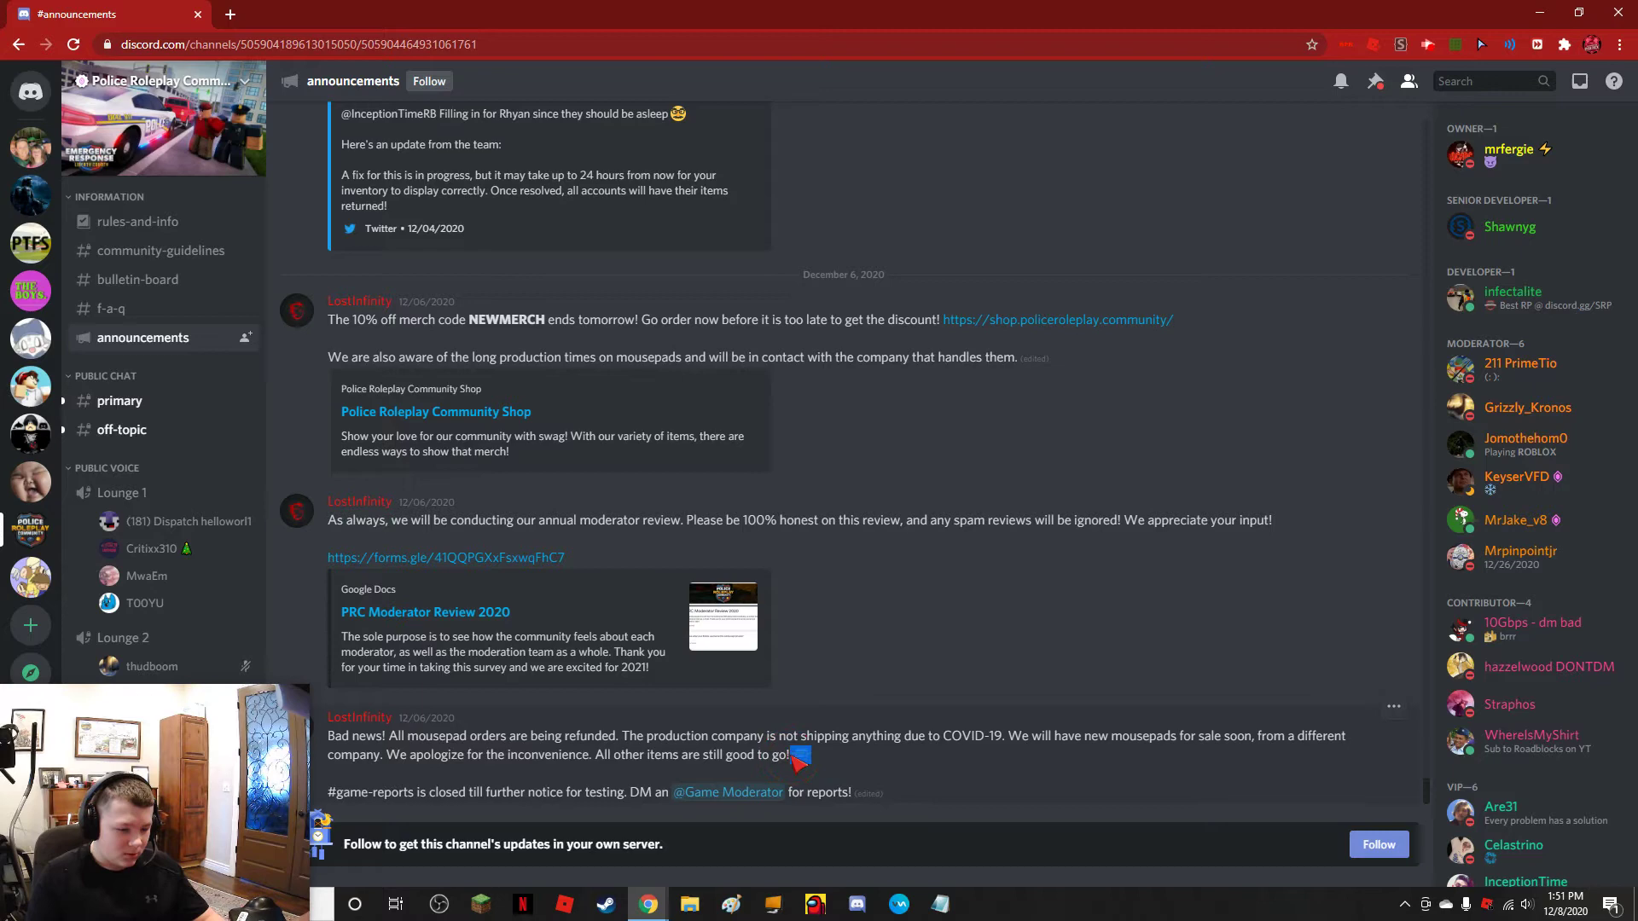
{"action": "right_click", "coordinate": [800, 762]}
{"action": "left_click", "coordinate": [888, 629]}
{"action": "type", "text": "image file prc"}
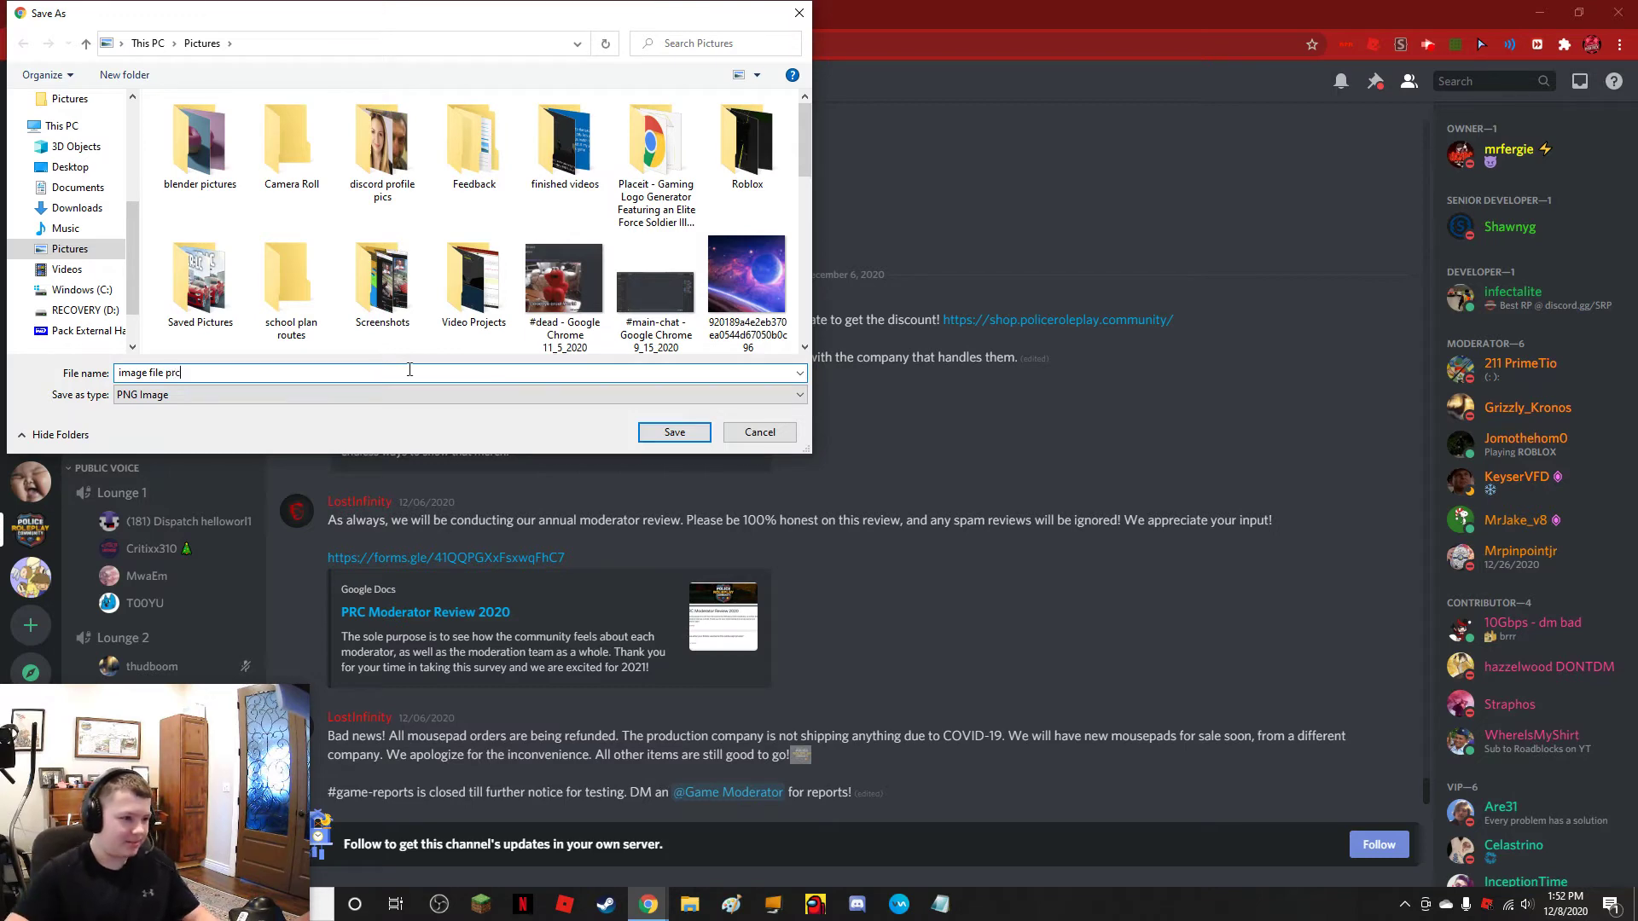
{"action": "scroll", "coordinate": [511, 211], "scroll_direction": "down", "scroll_amount": 2}
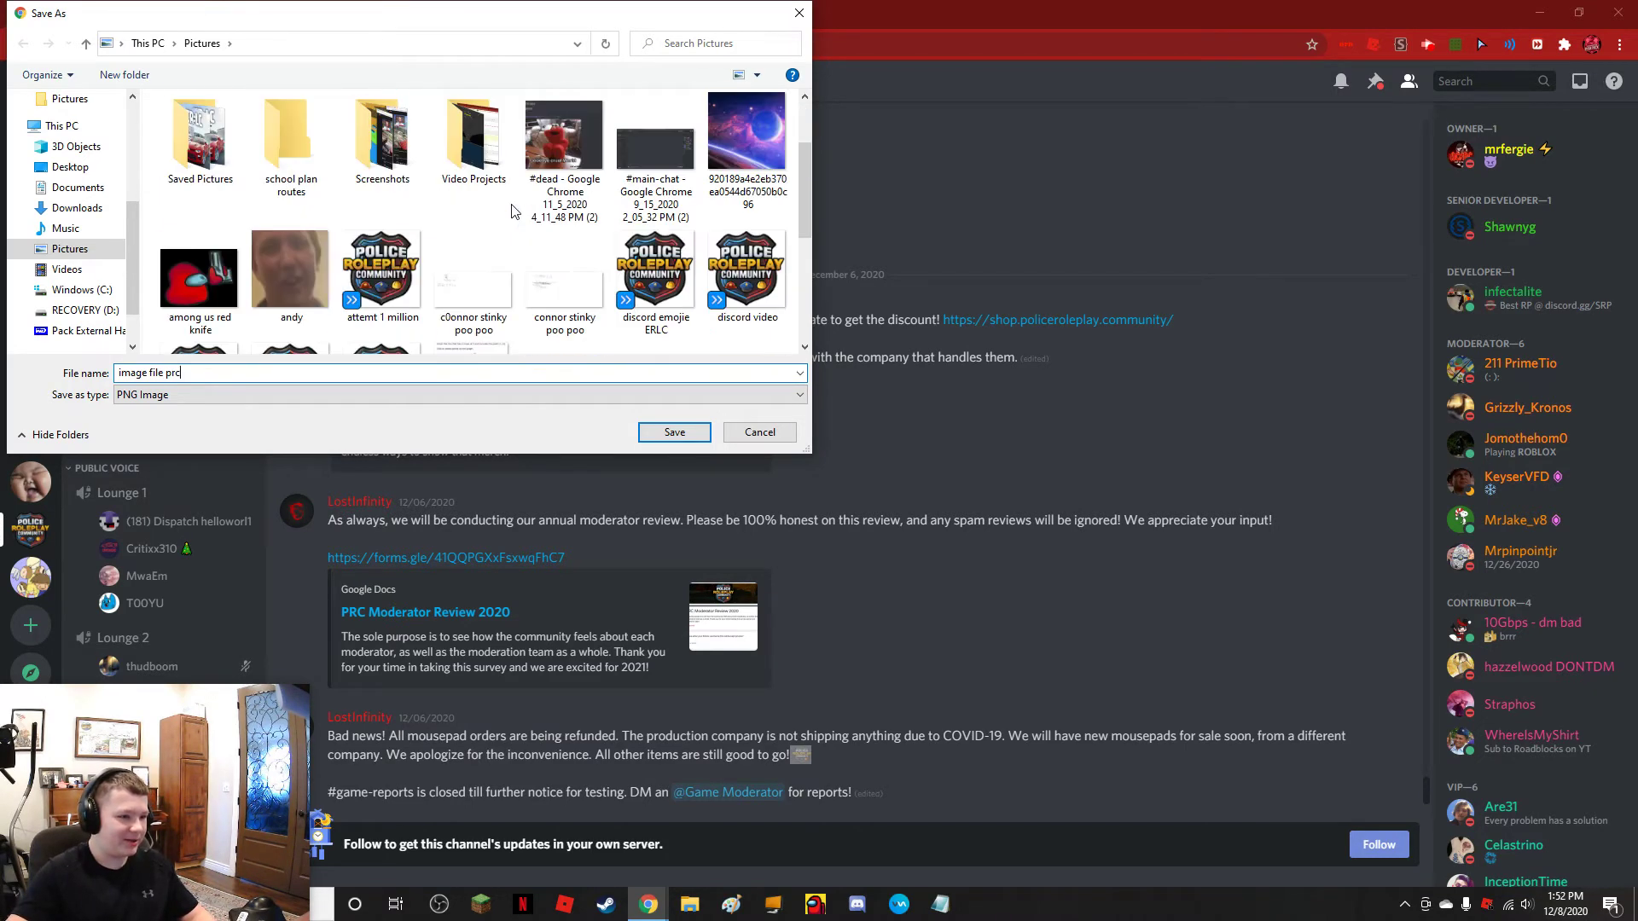
{"action": "scroll", "coordinate": [512, 211], "scroll_direction": "down", "scroll_amount": 2}
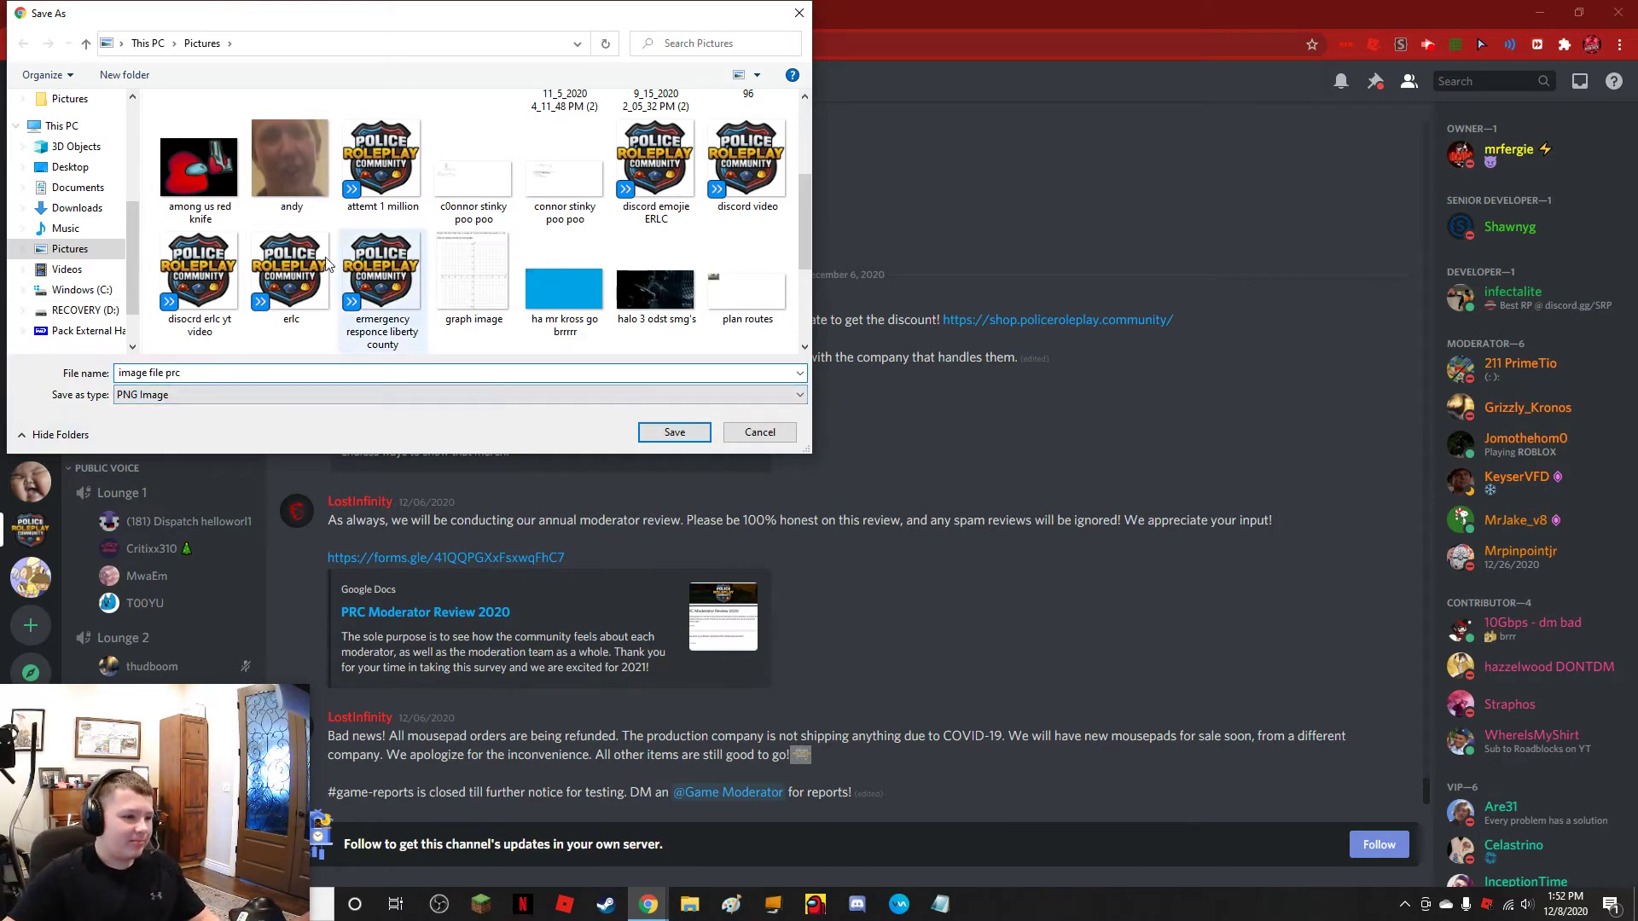
{"action": "triple_click", "coordinate": [239, 373]}
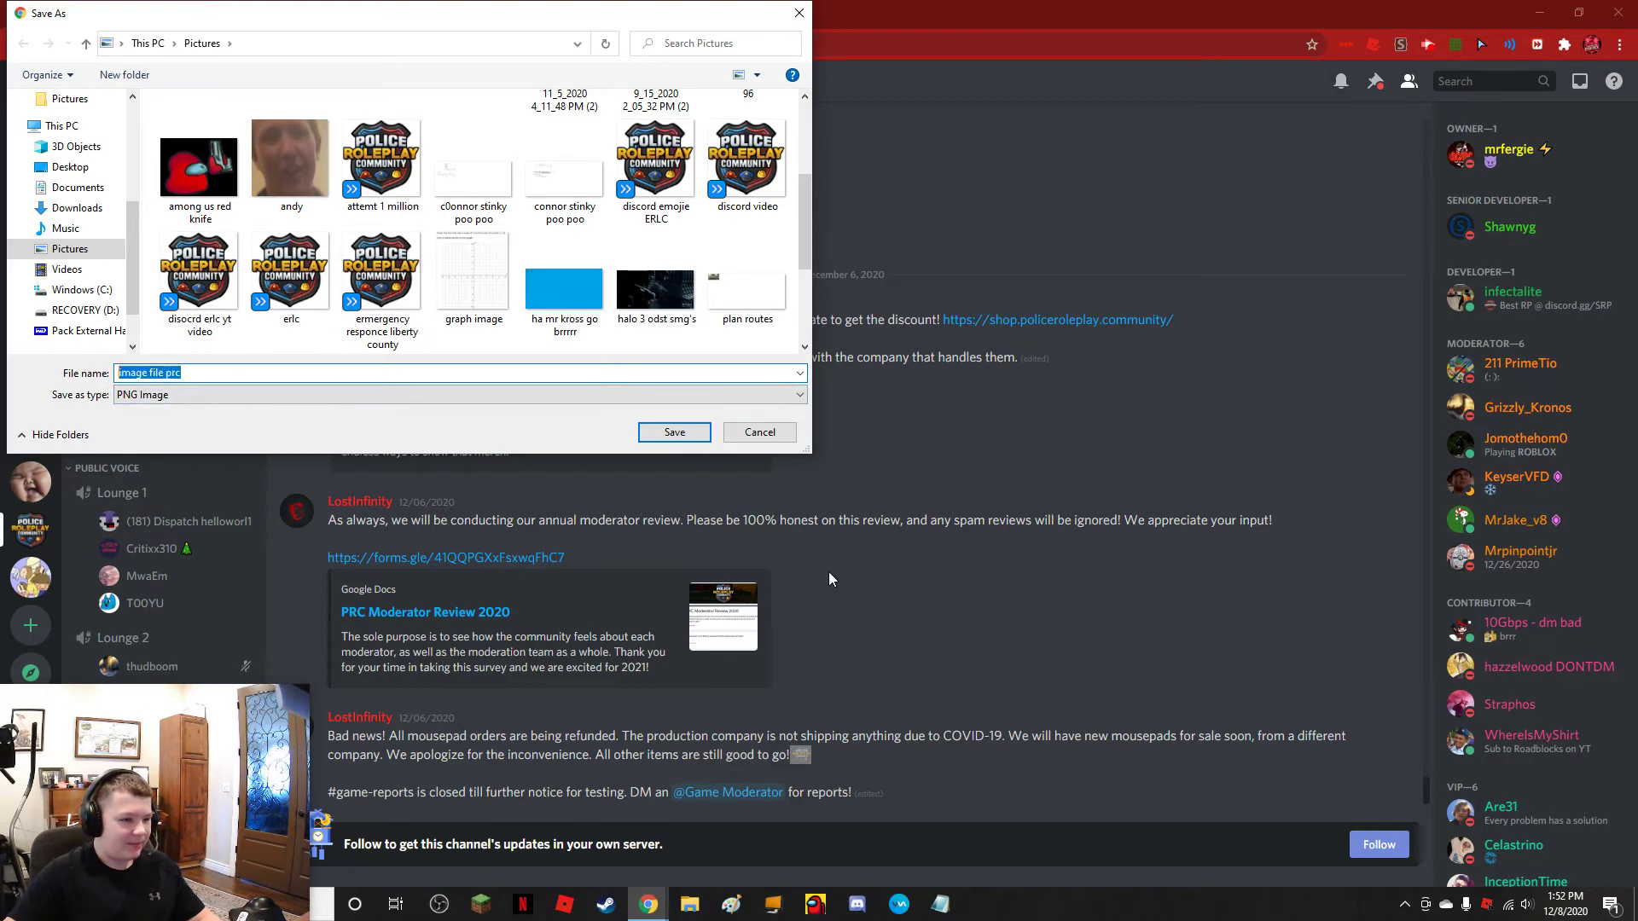
{"action": "left_click", "coordinate": [674, 431]}
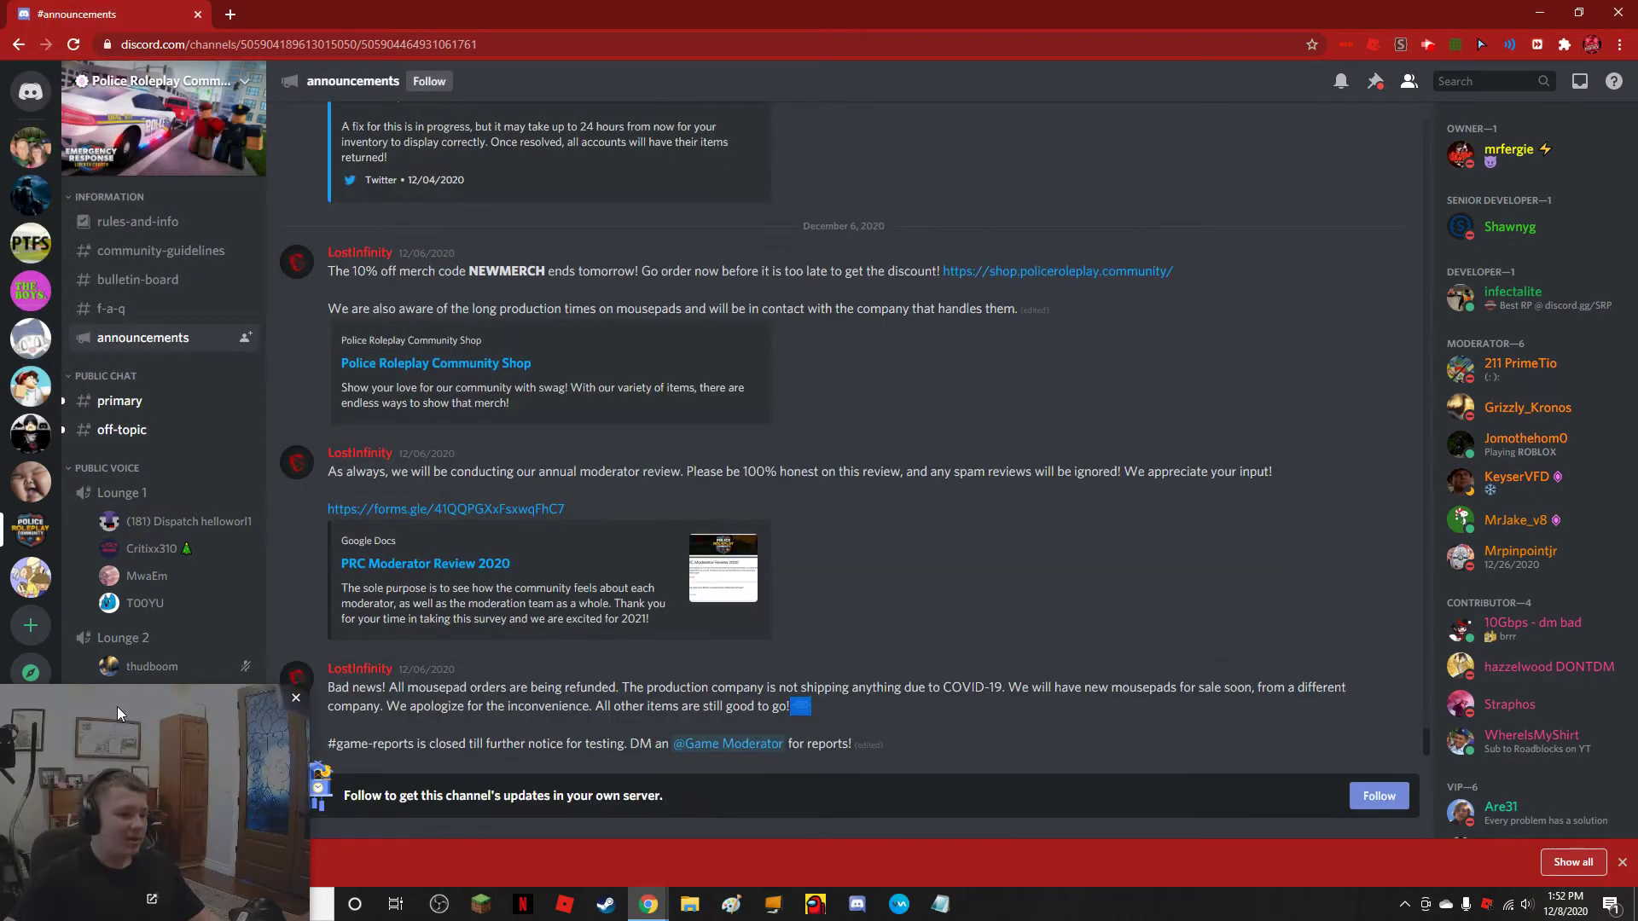
Step: Delete the hi emoji from boys hangout's Server Settings > Emoji list
{"action": "mouse_move", "coordinate": [116, 706]}
{"action": "left_mouse_down"}
{"action": "mouse_move", "coordinate": [485, 602]}
{"action": "mouse_move", "coordinate": [172, 744]}
{"action": "mouse_move", "coordinate": [120, 792]}
{"action": "mouse_move", "coordinate": [137, 791]}
{"action": "left_mouse_up"}
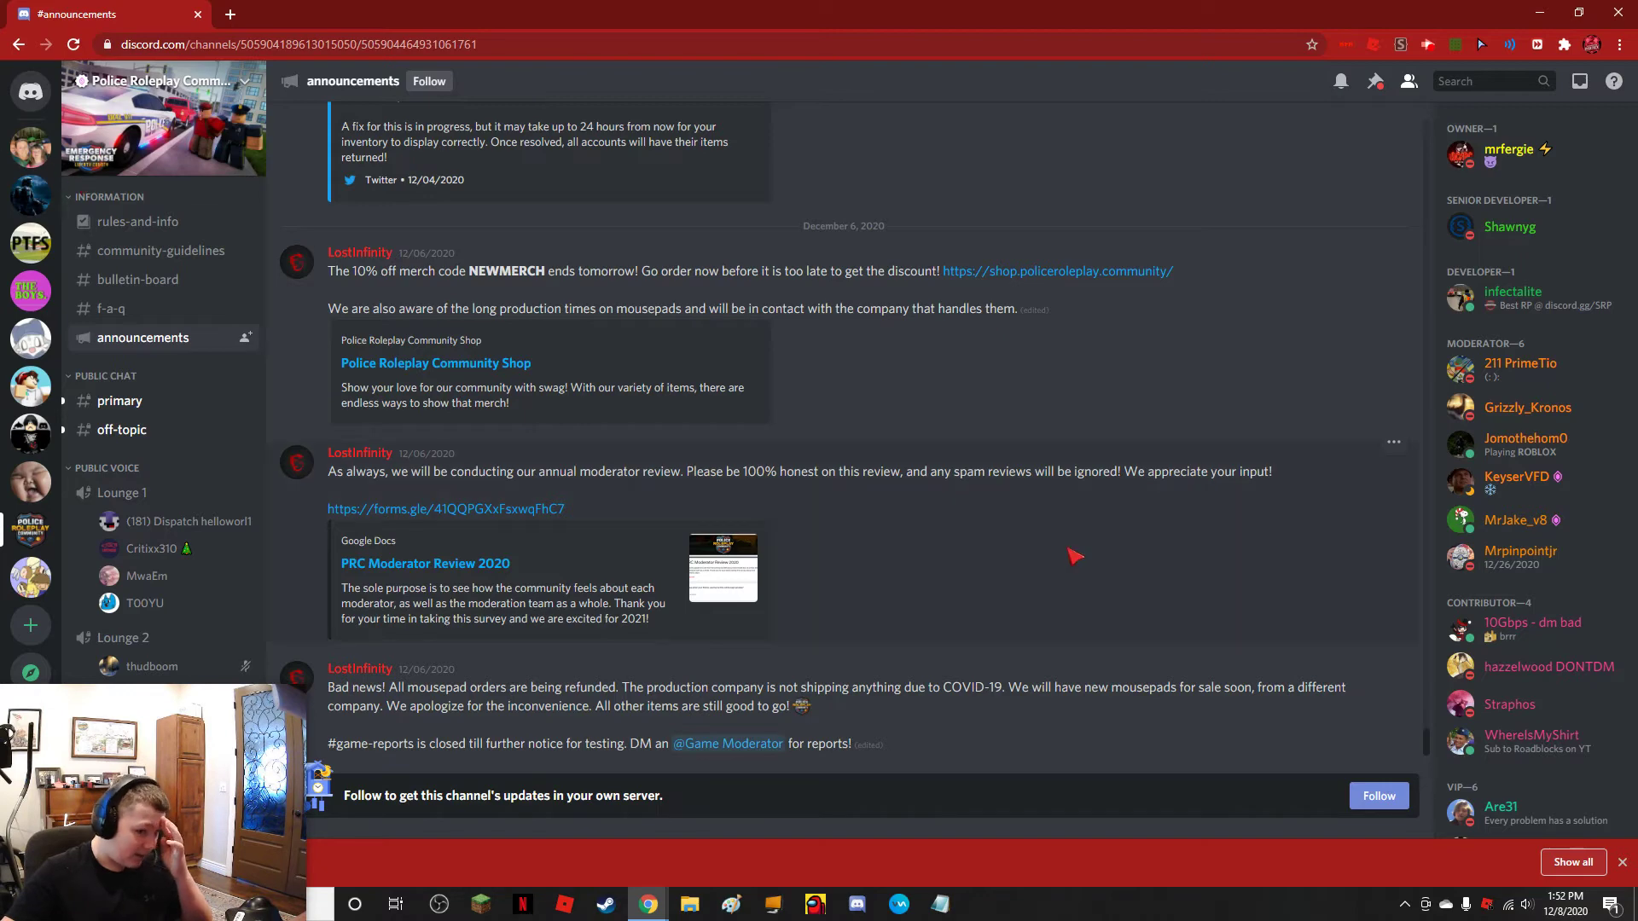
{"action": "left_click", "coordinate": [34, 193]}
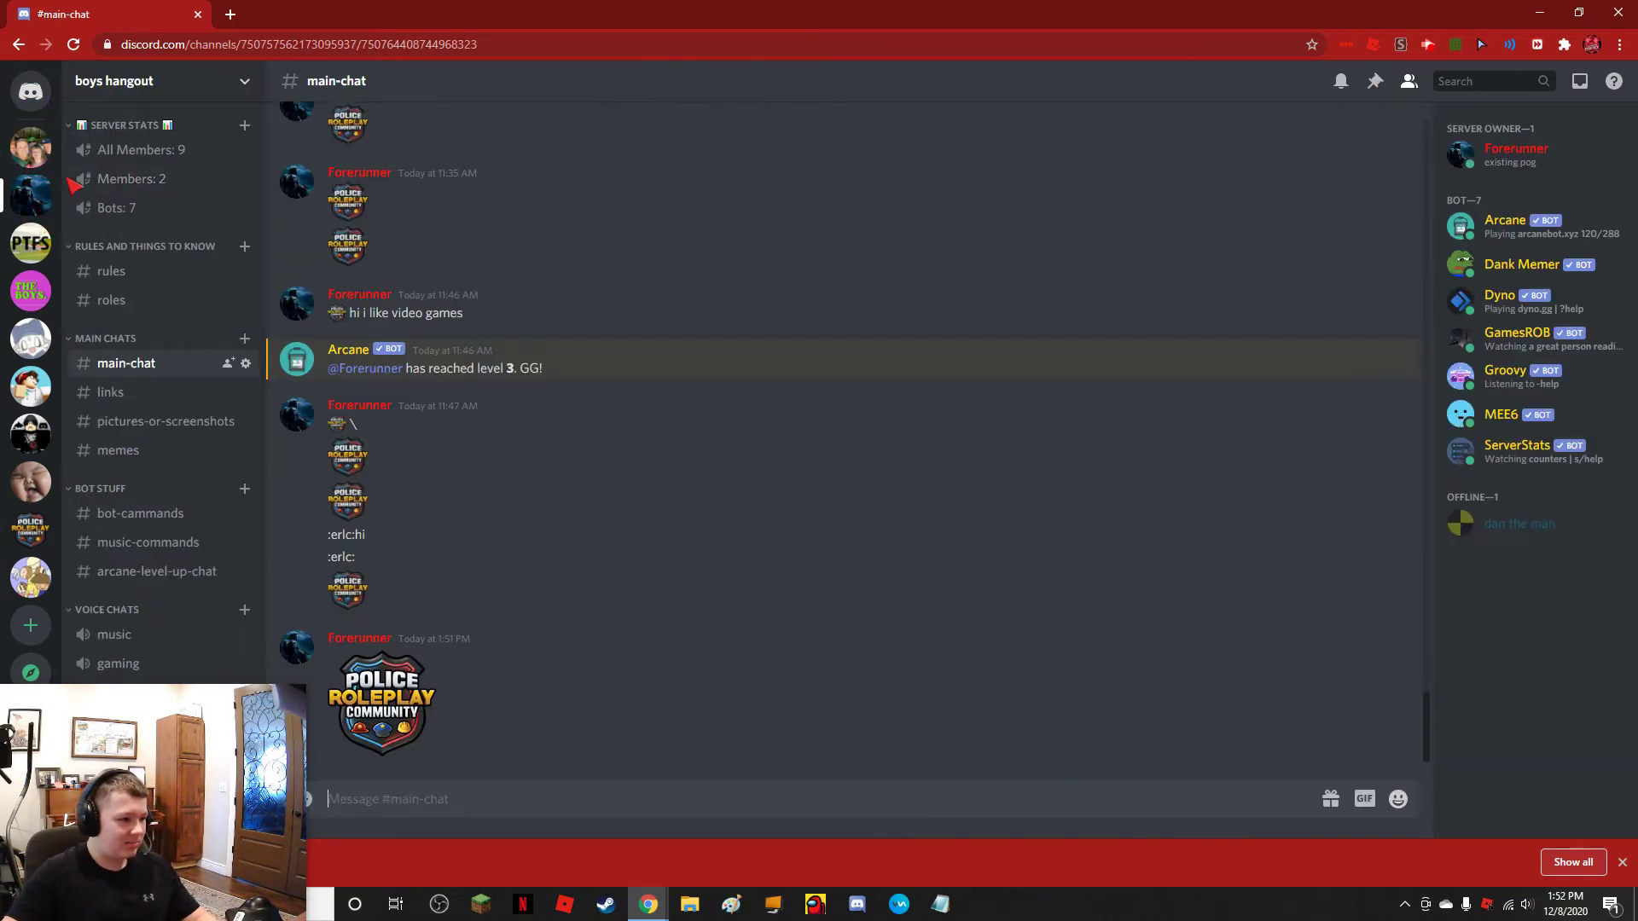
{"action": "left_click", "coordinate": [159, 86]}
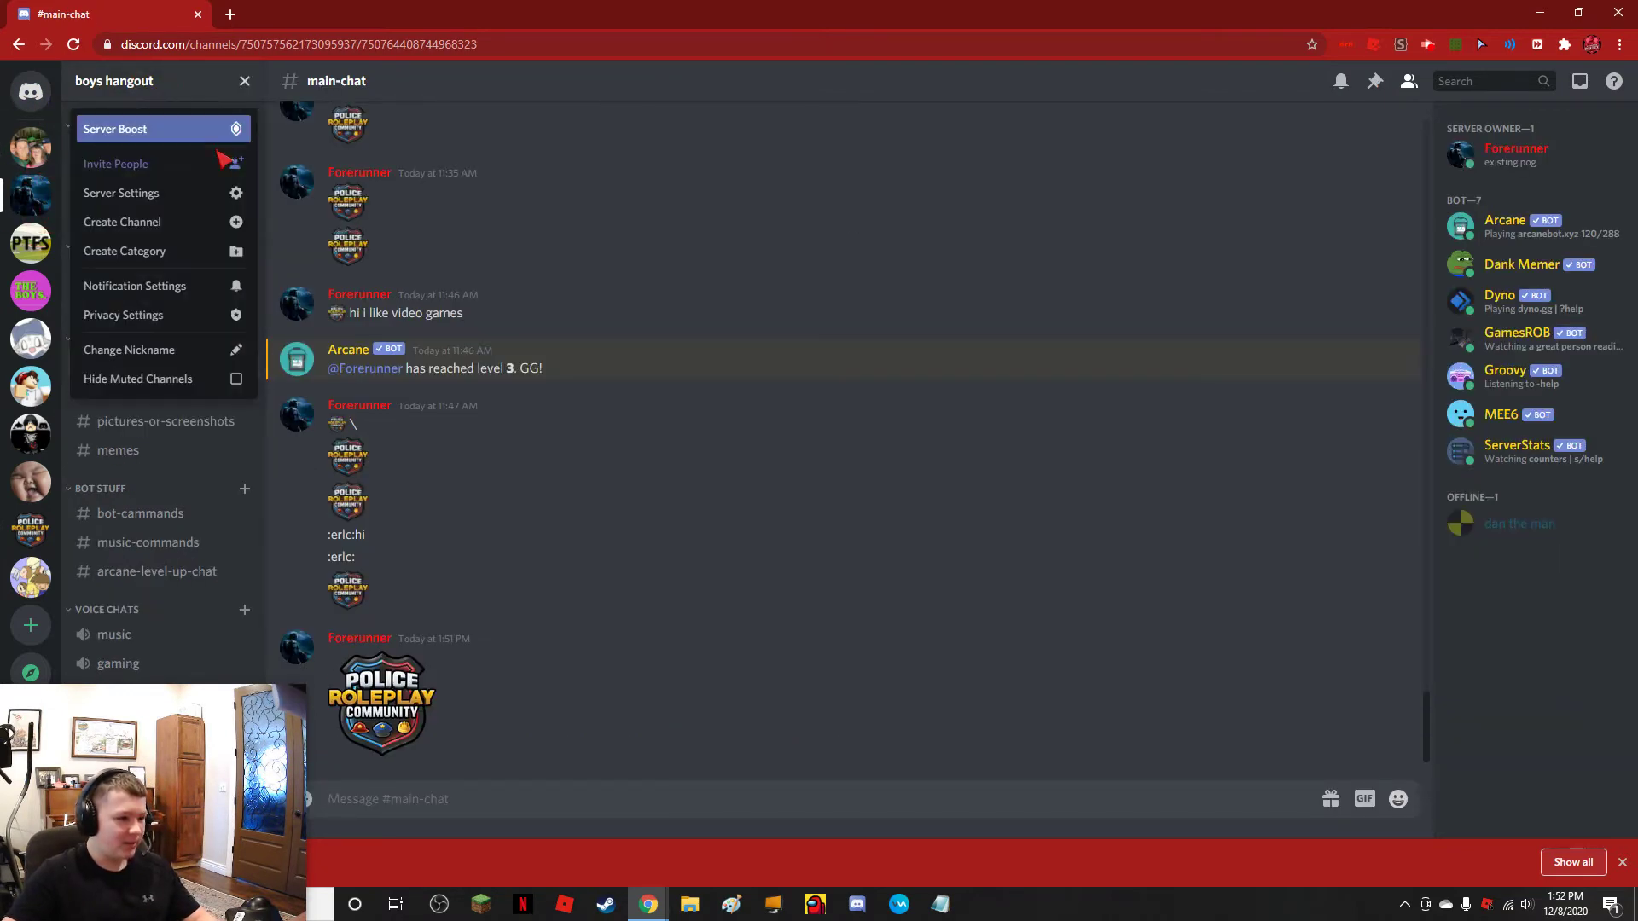
{"action": "left_click", "coordinate": [128, 193]}
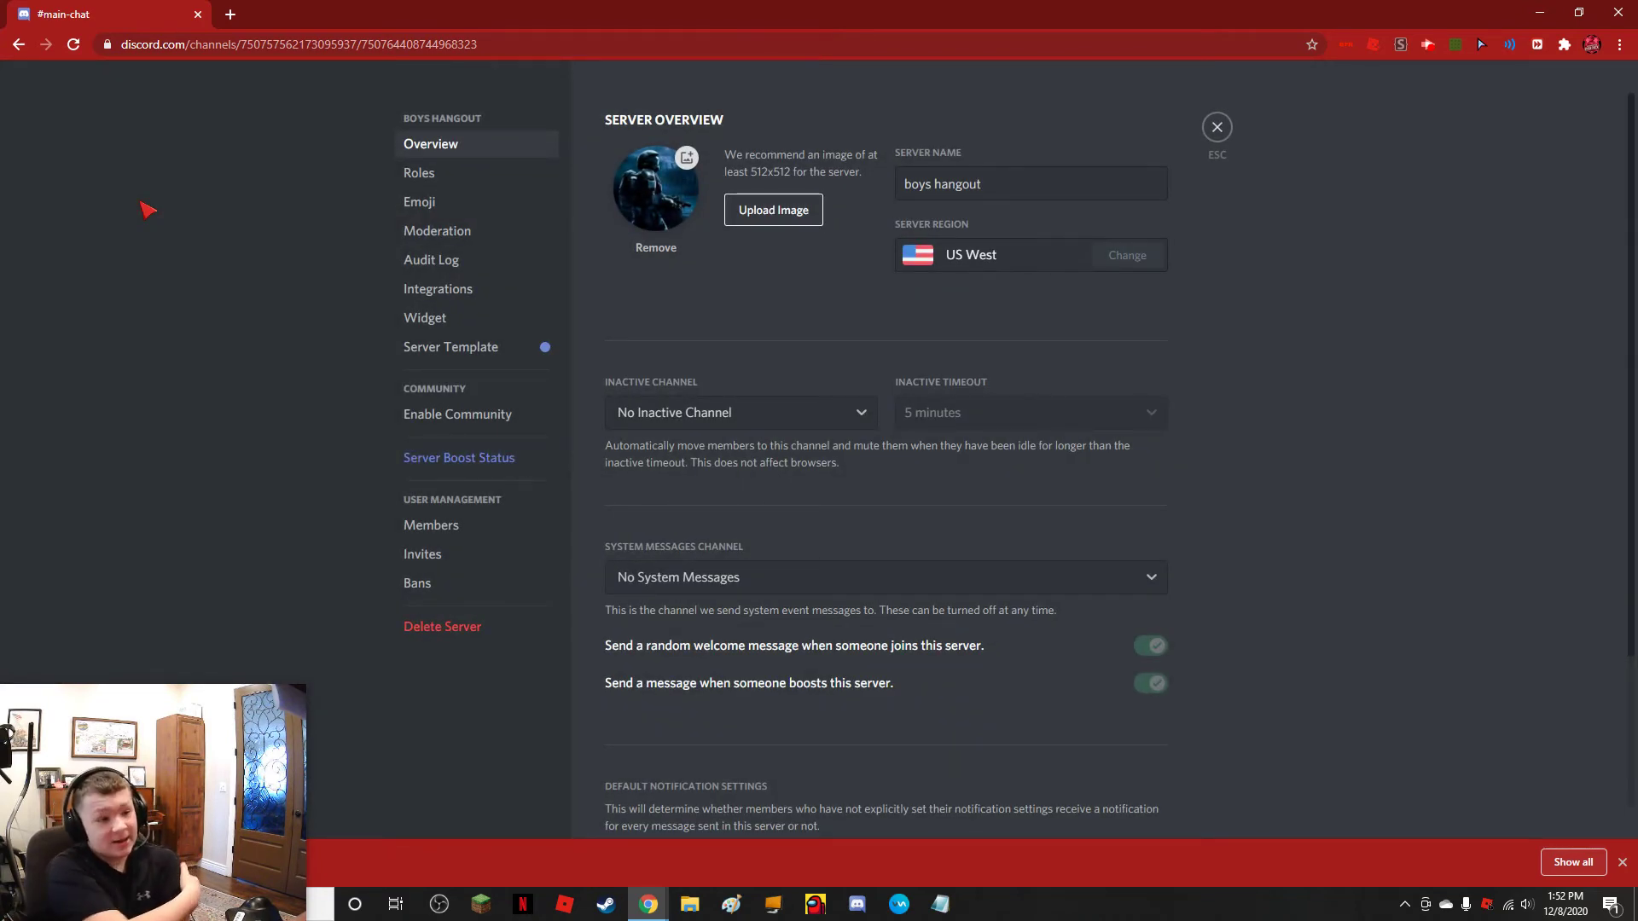
{"action": "left_click", "coordinate": [424, 203]}
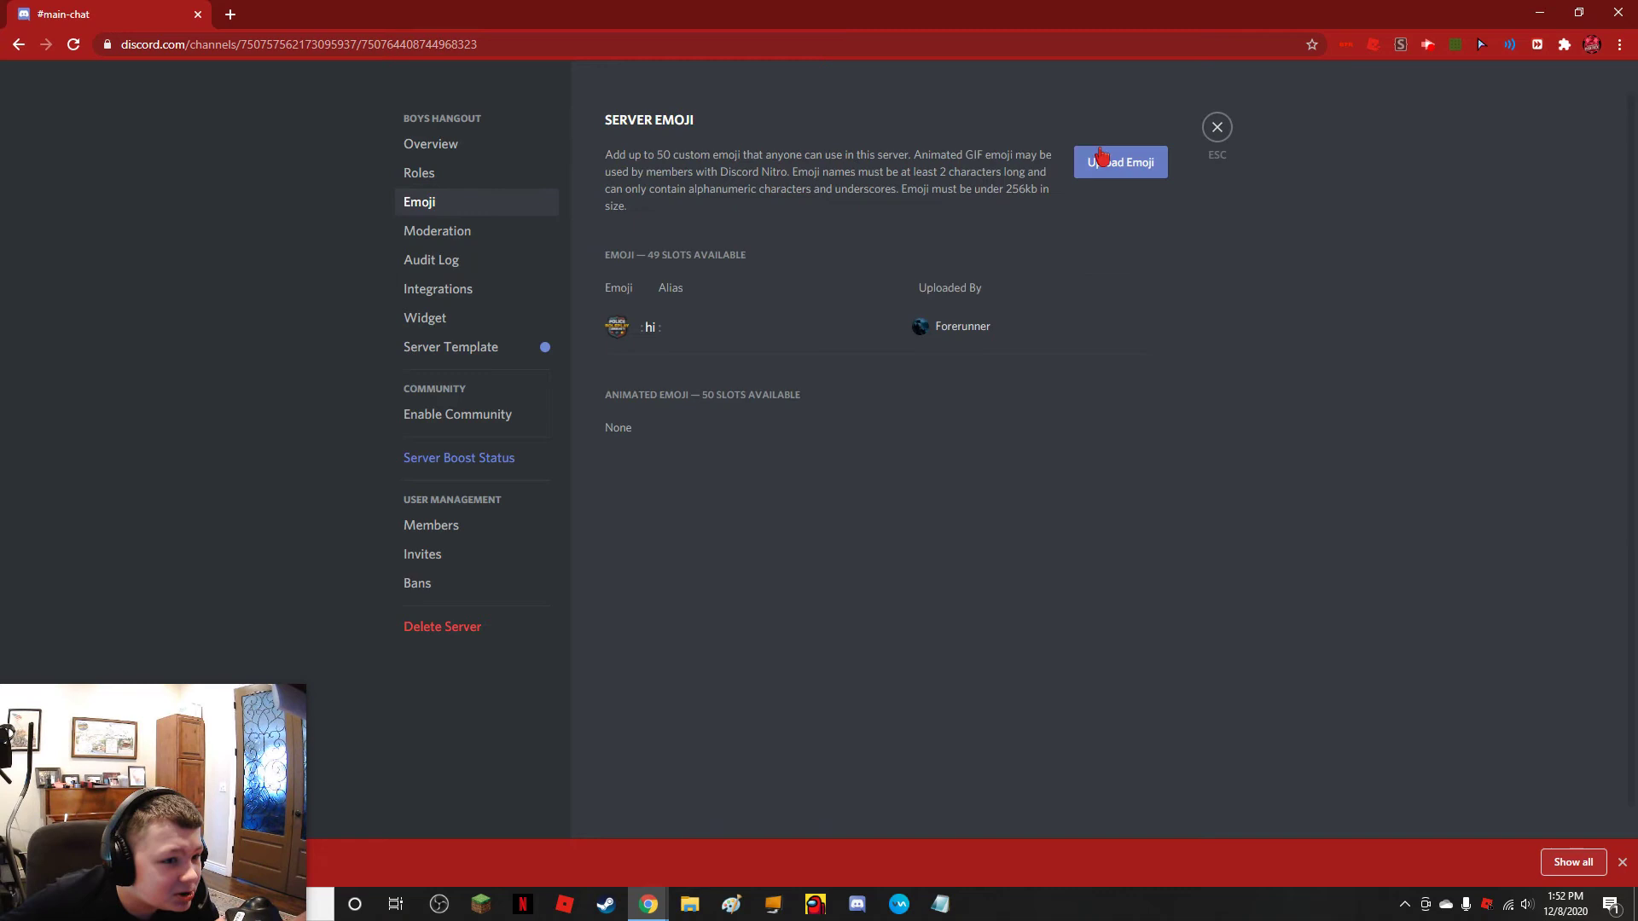
{"action": "left_click", "coordinate": [1184, 300]}
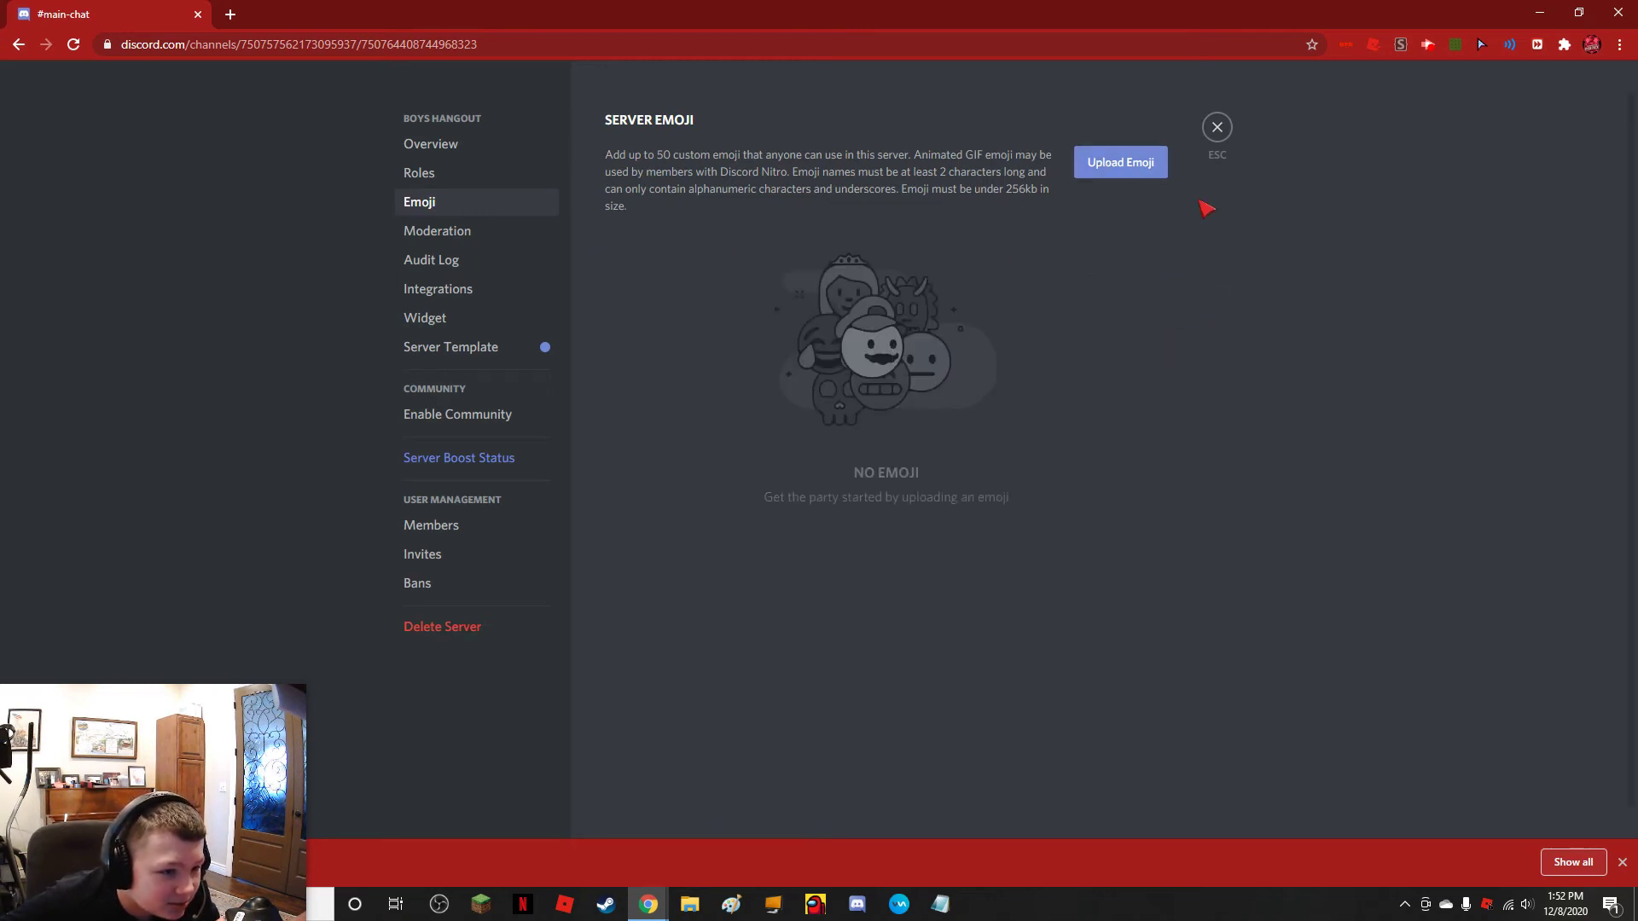
Step: Upload 'image file prc' as the server's new custom emoji
{"action": "left_click", "coordinate": [1118, 169]}
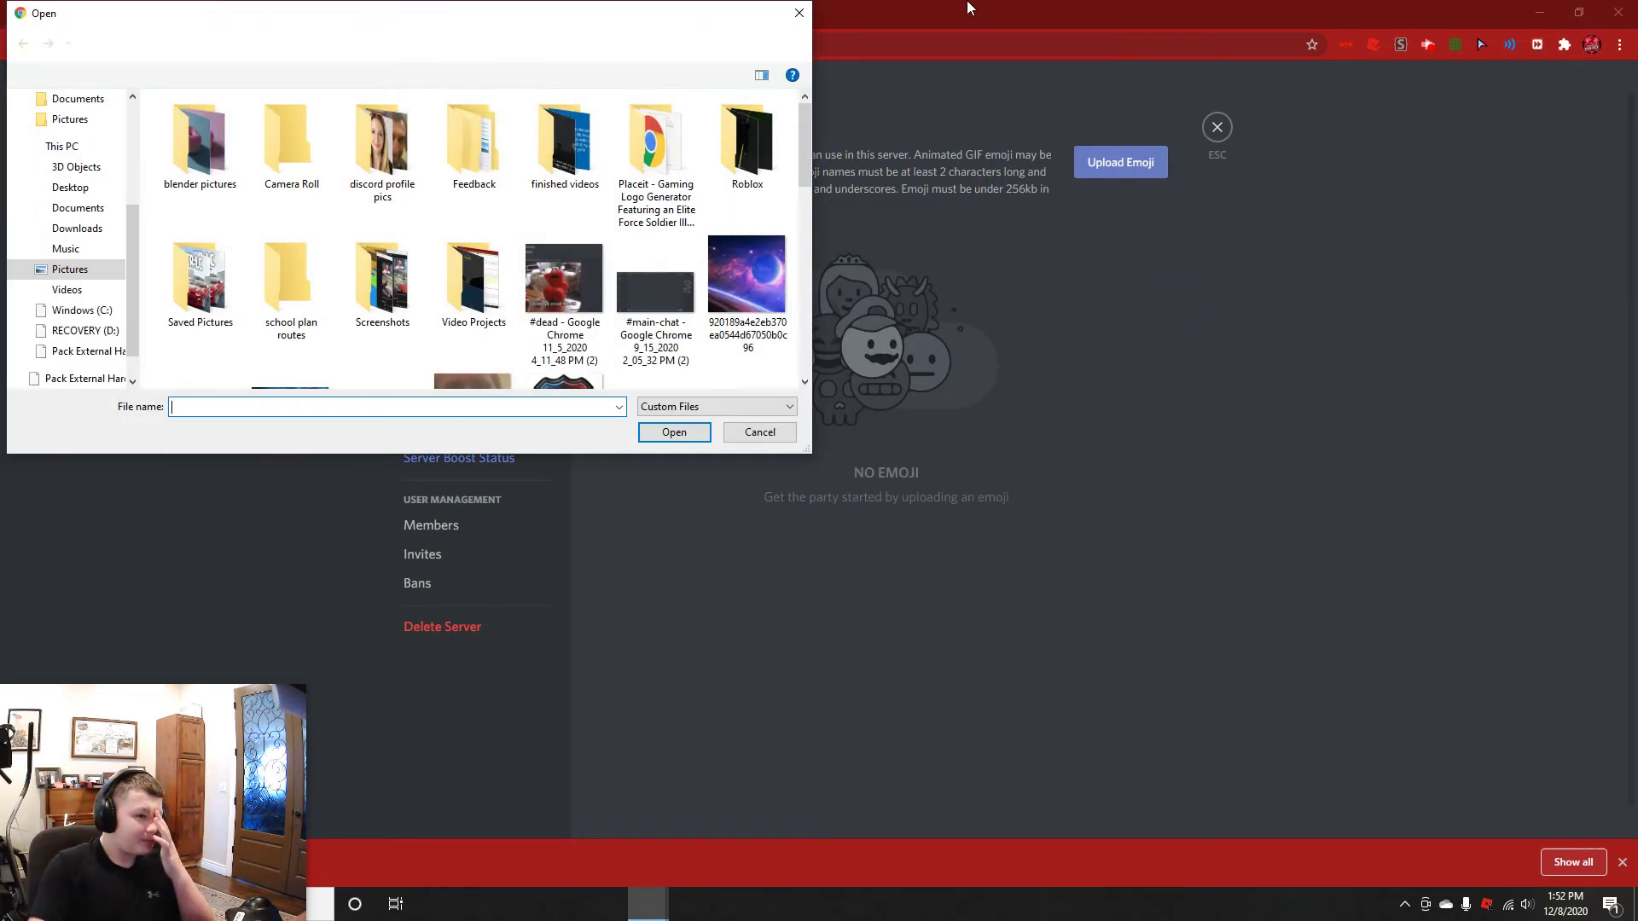
{"action": "scroll", "coordinate": [416, 218], "scroll_direction": "down", "scroll_amount": 6}
{"action": "scroll", "coordinate": [416, 218], "scroll_direction": "up", "scroll_amount": 1}
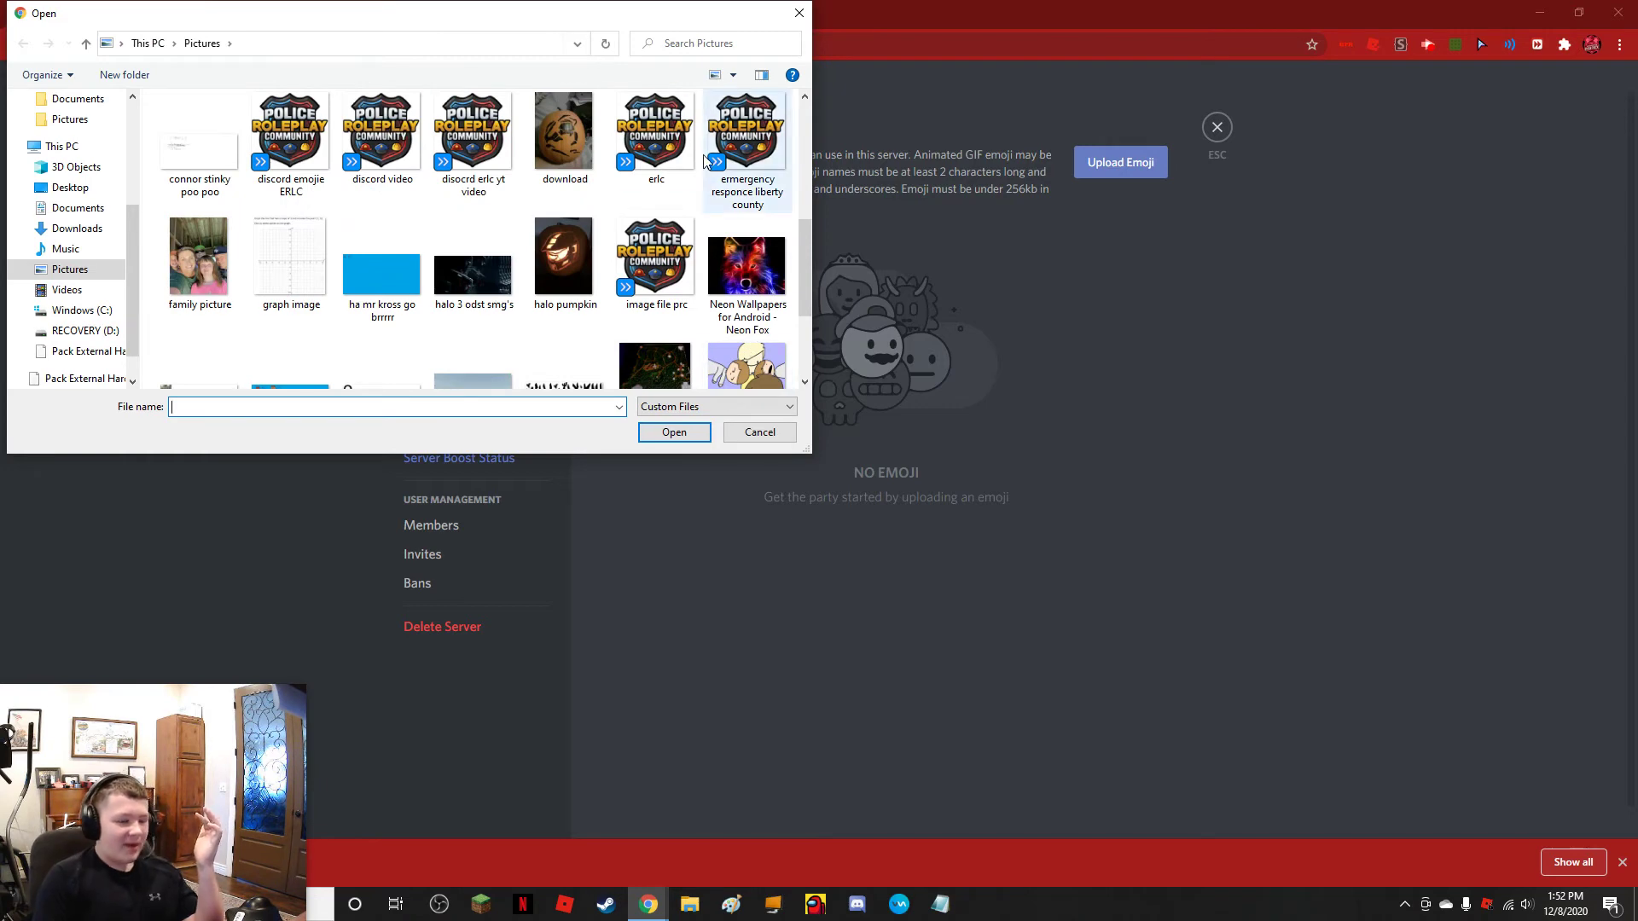
{"action": "double_click", "coordinate": [651, 265]}
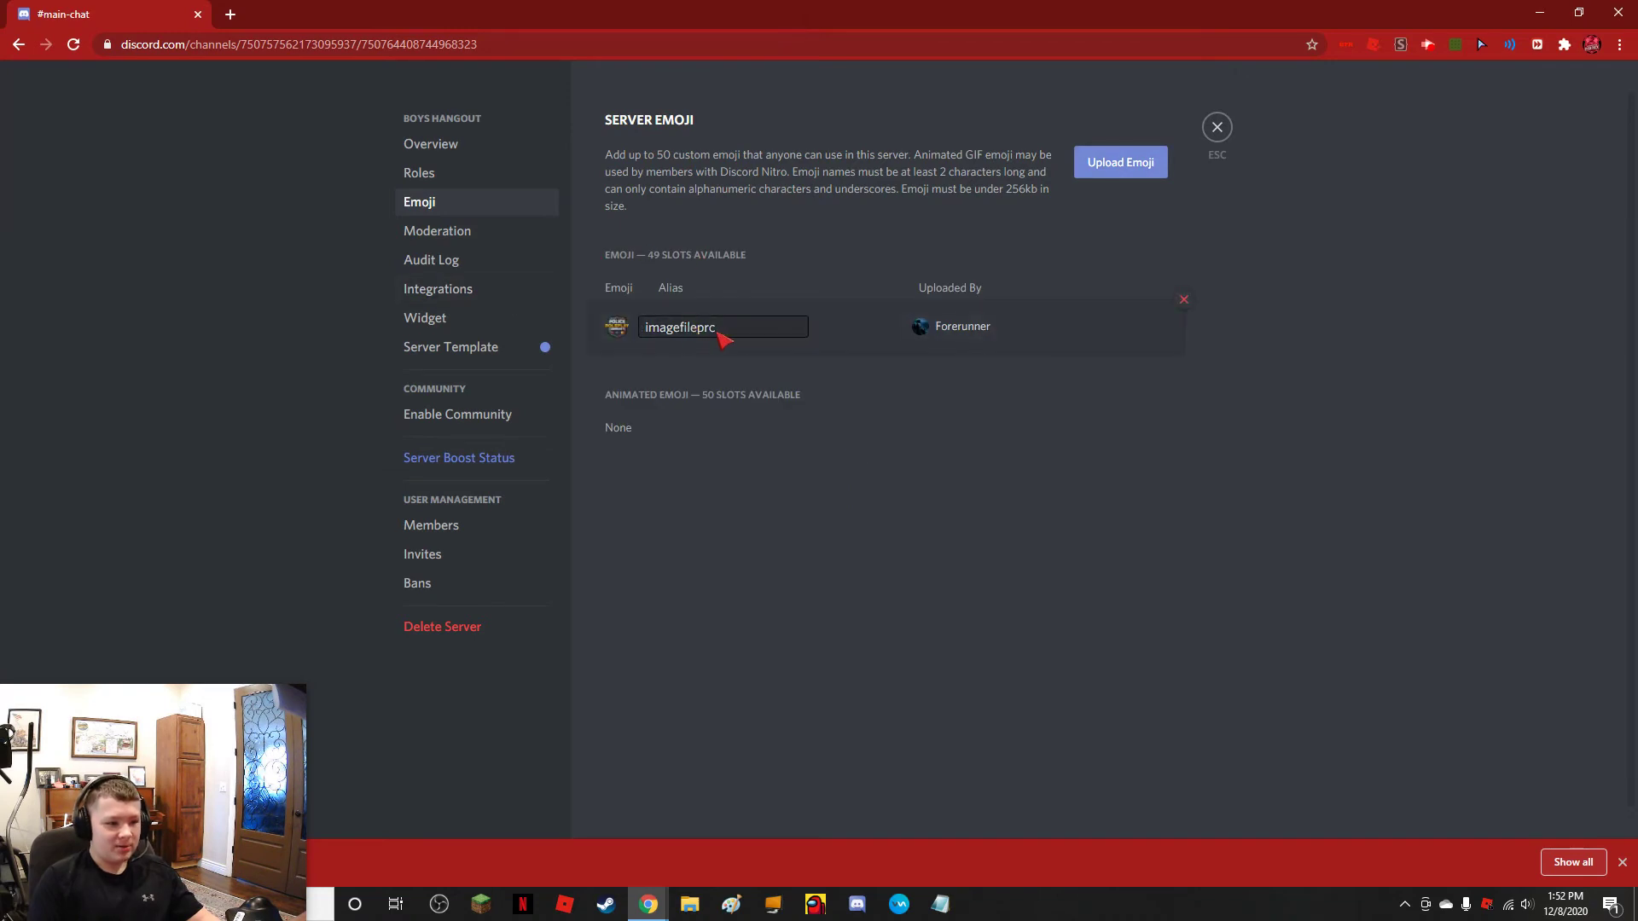
Step: Change the imagefileprc emoji alias to ERLC
{"action": "left_click", "coordinate": [619, 329]}
{"action": "key", "text": "BackSpace"}
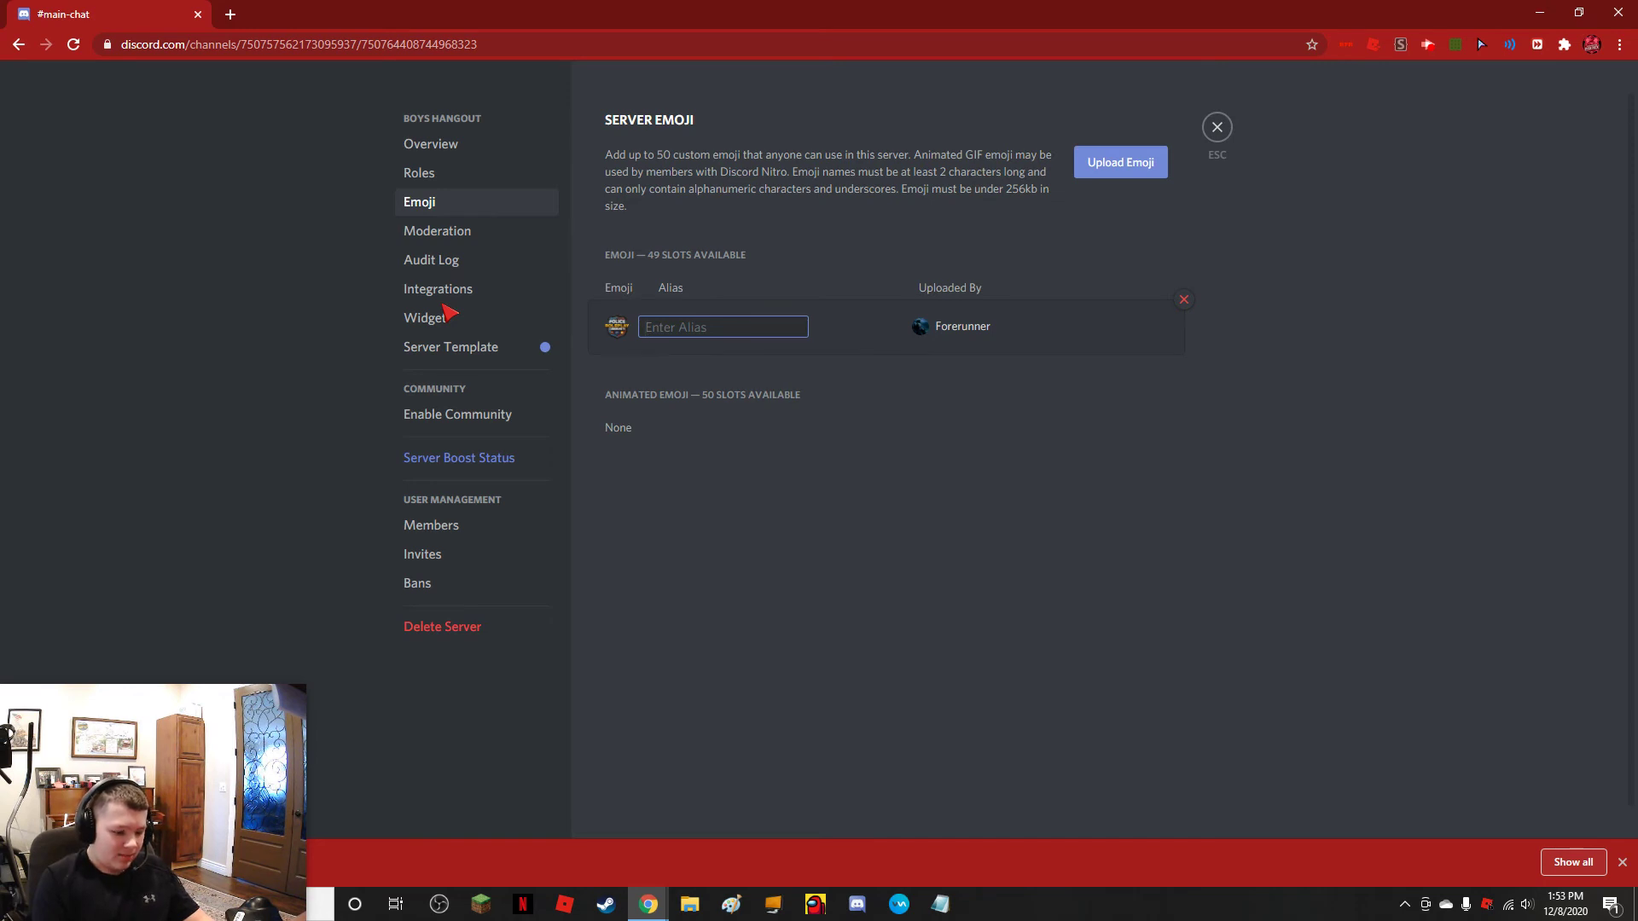
{"action": "type", "text": "ERLC"}
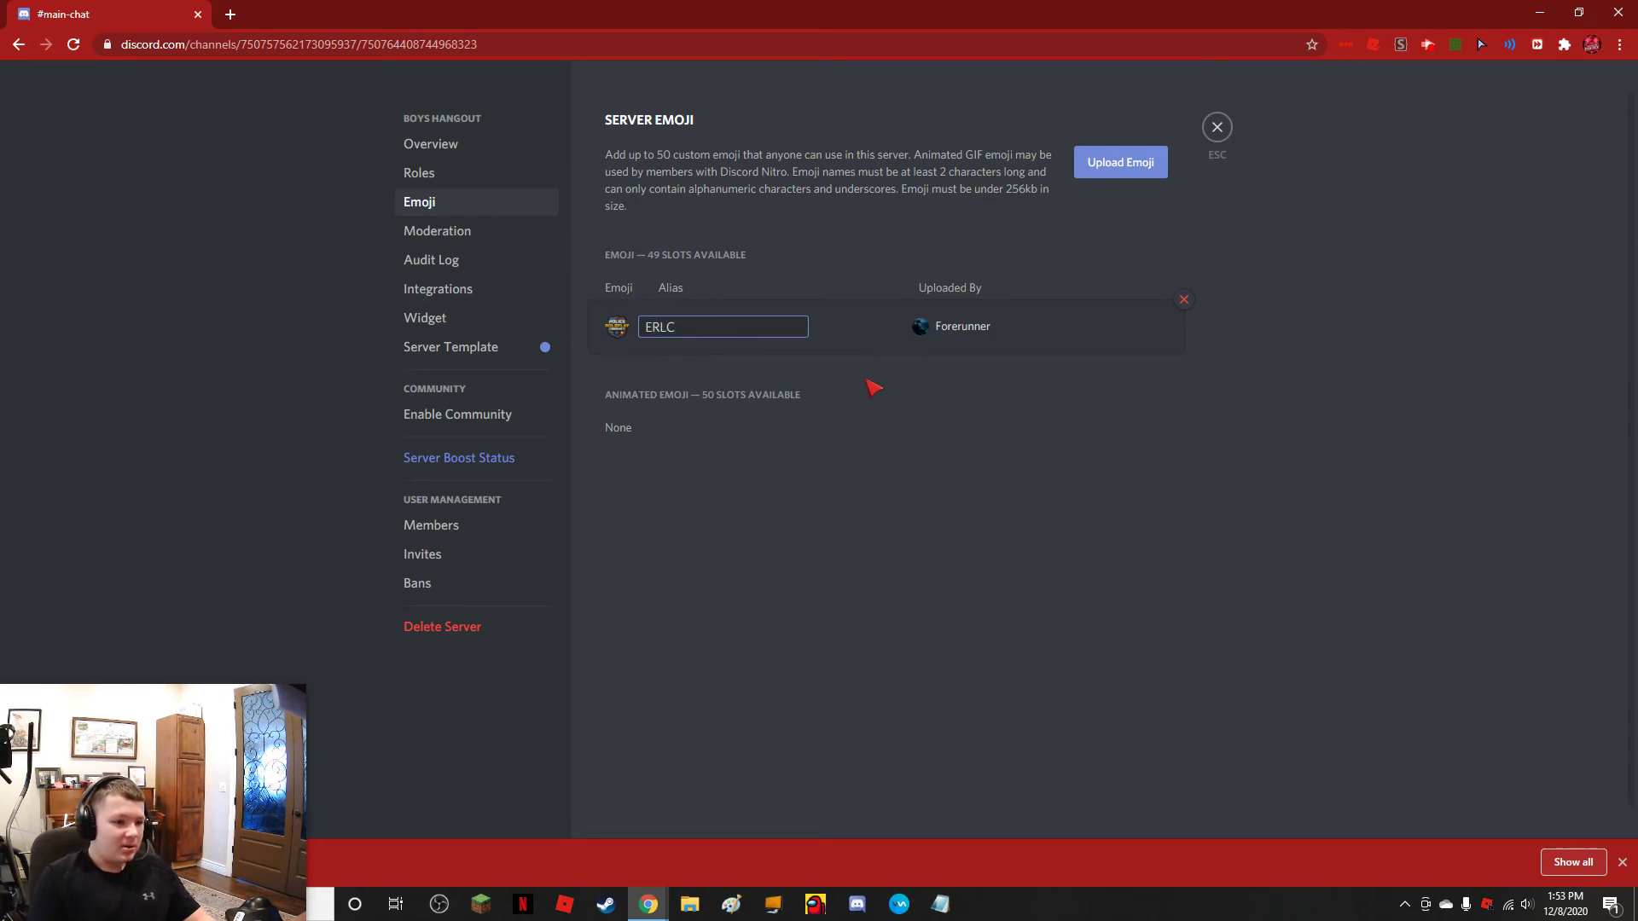
{"action": "left_click", "coordinate": [1155, 321]}
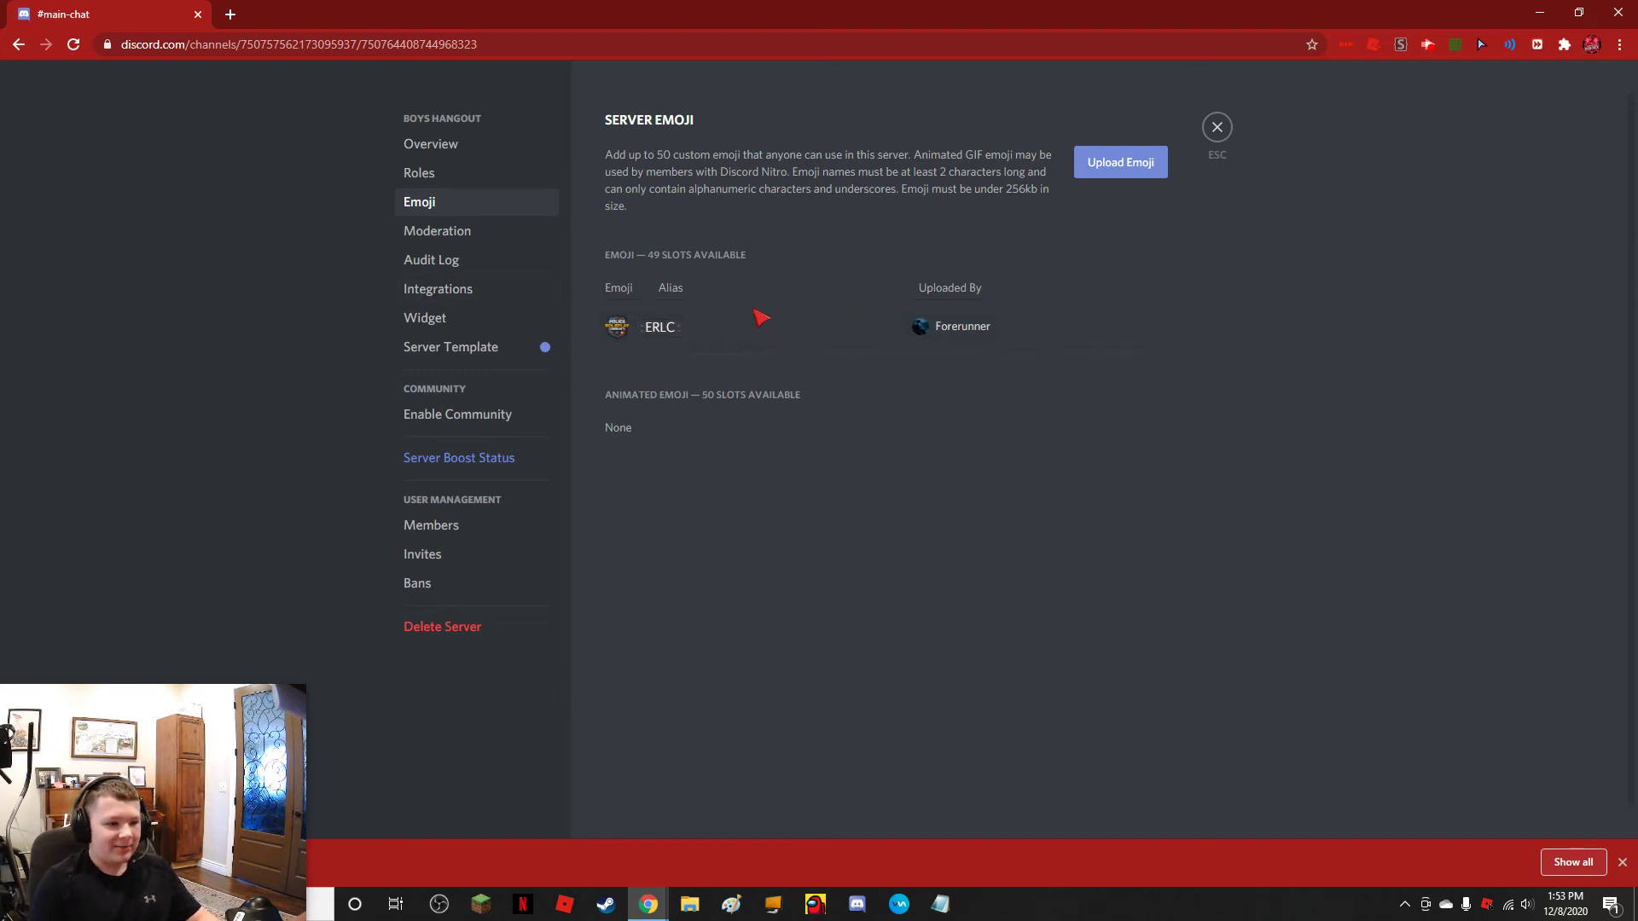
Step: Post the :ERLC: emoji alone in boys hangout #main-chat
{"action": "left_click", "coordinate": [1220, 135]}
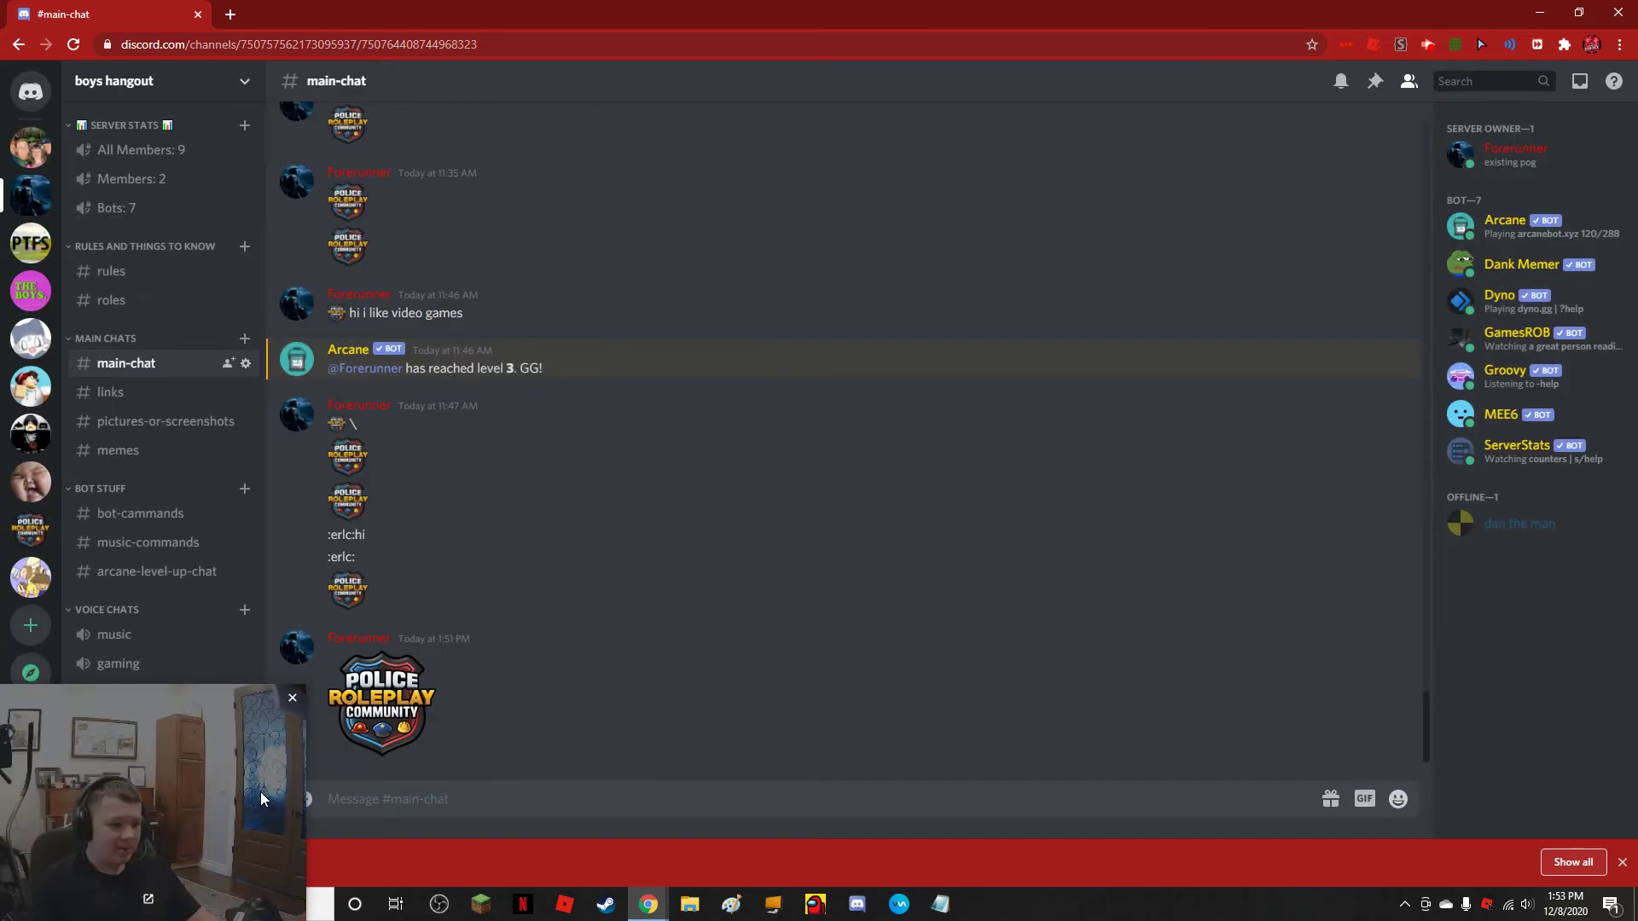
{"action": "type", "text": ":erlc"}
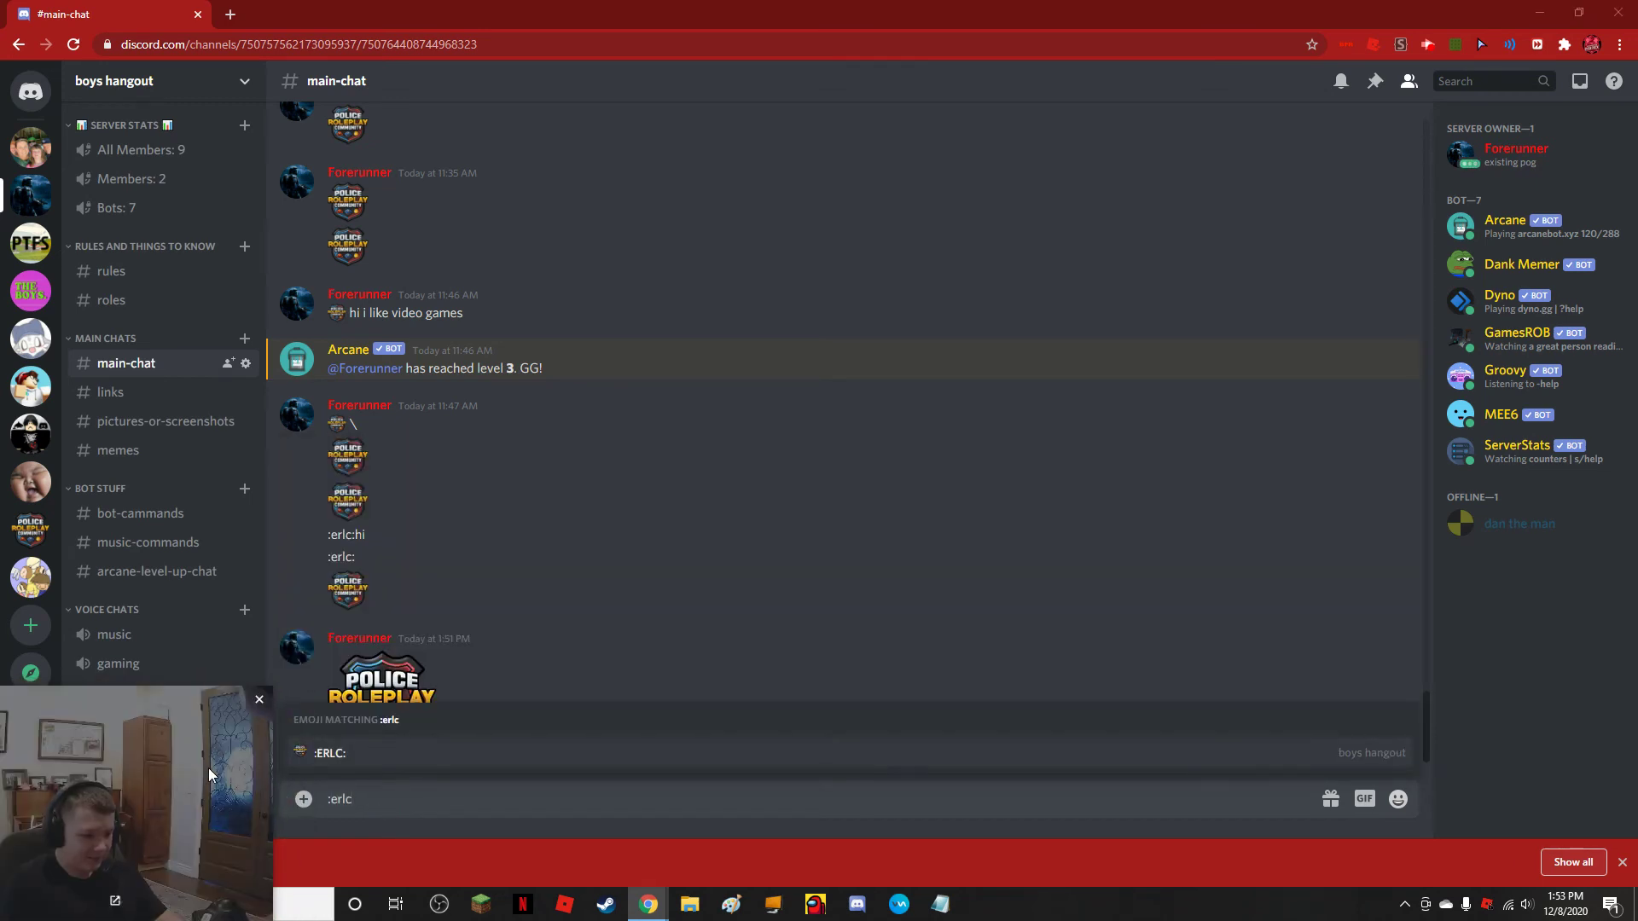
{"action": "left_click", "coordinate": [419, 755]}
{"action": "key", "text": "Return"}
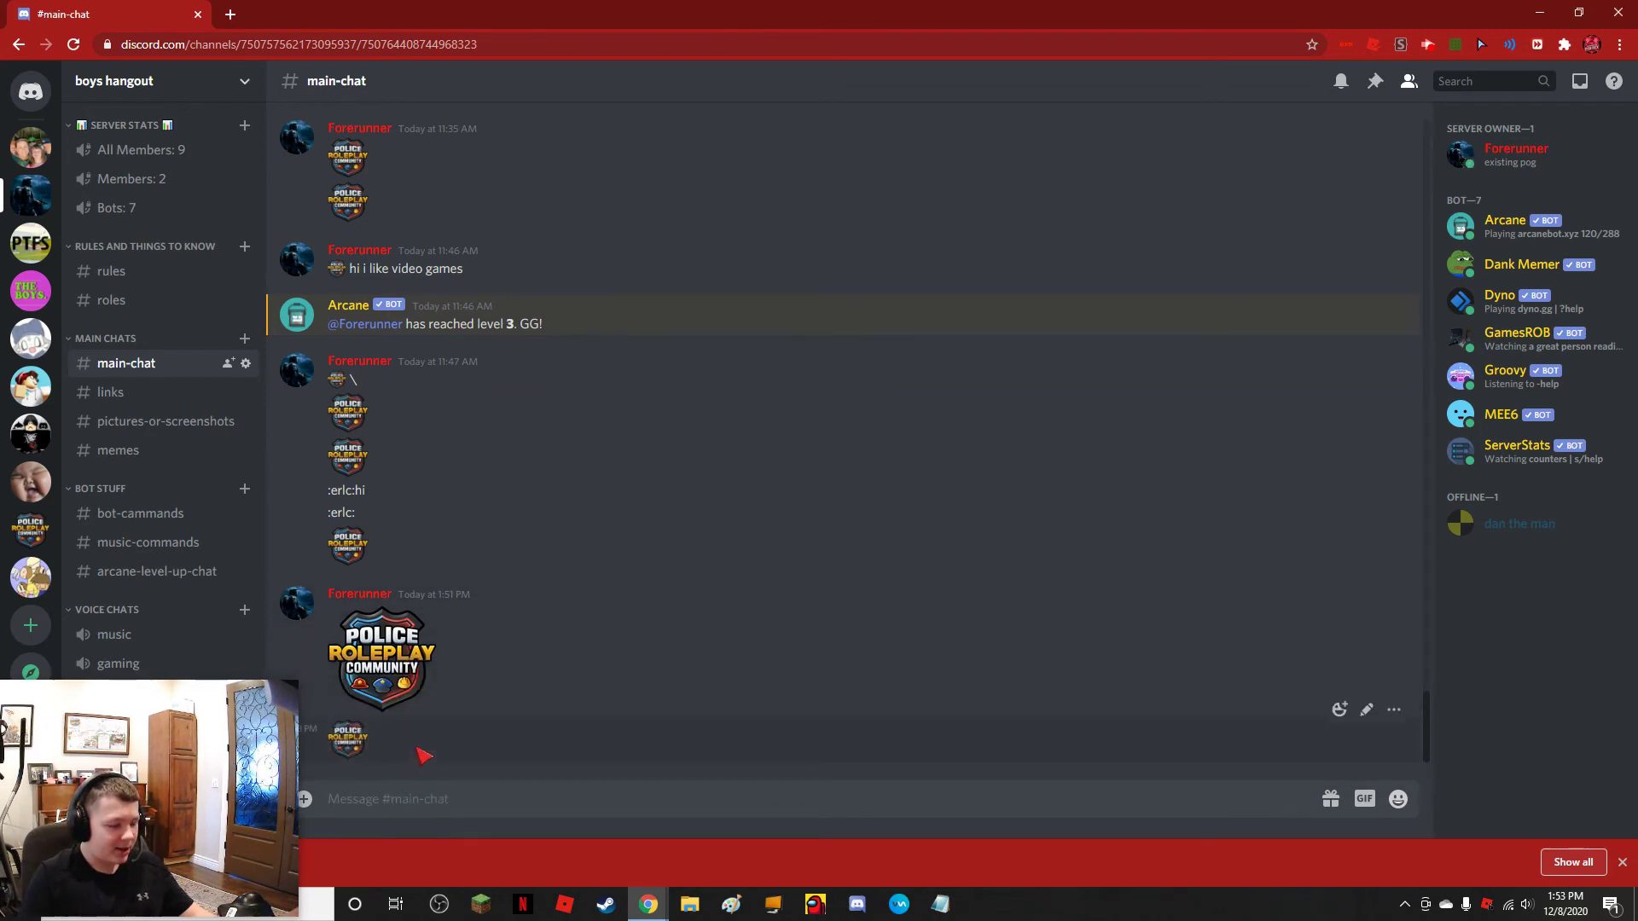
{"action": "left_click", "coordinate": [350, 741]}
{"action": "left_click", "coordinate": [345, 772]}
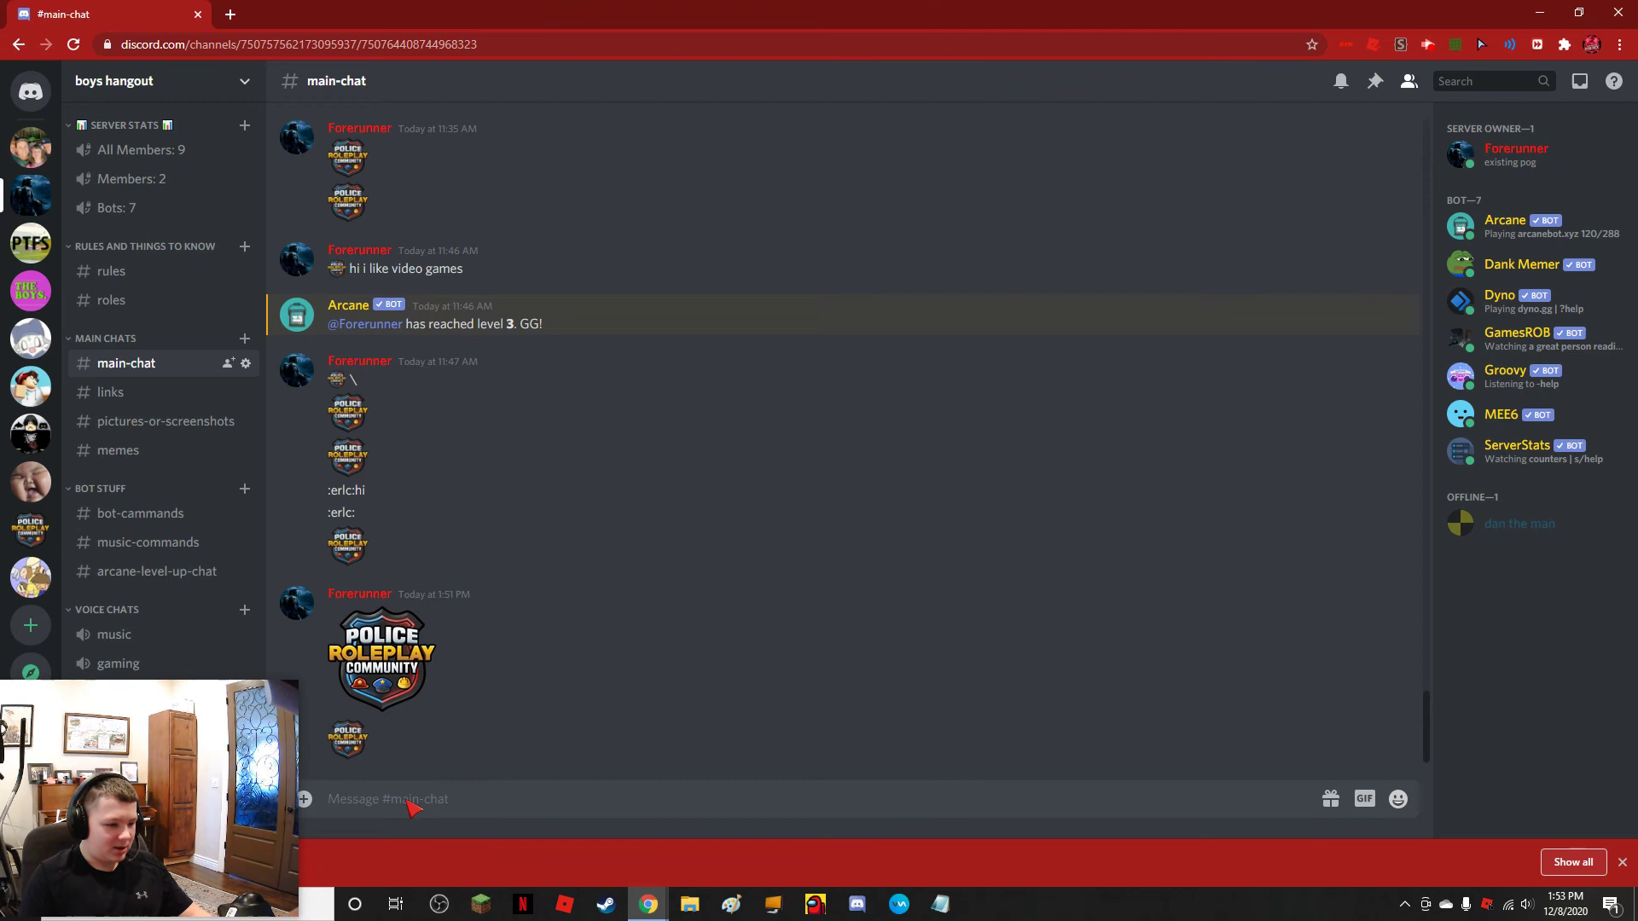
{"action": "left_click", "coordinate": [410, 665]}
{"action": "left_click", "coordinate": [452, 802]}
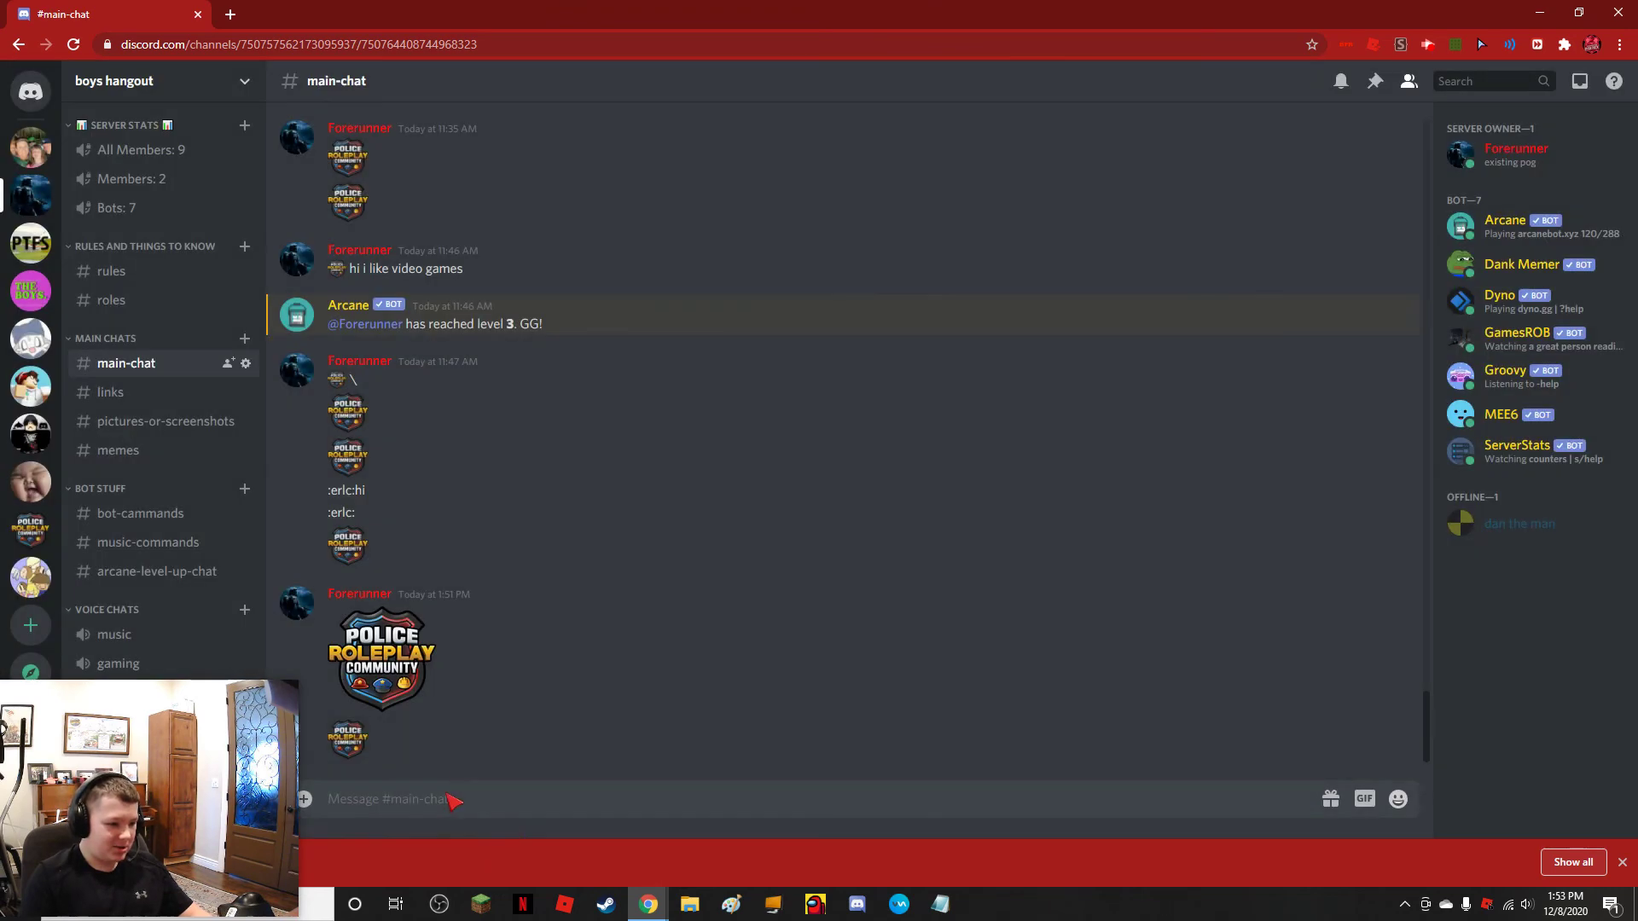
Step: Send a second message with the :ERLC: emoji followed by 'hi'
{"action": "type", "text": ":erlc"}
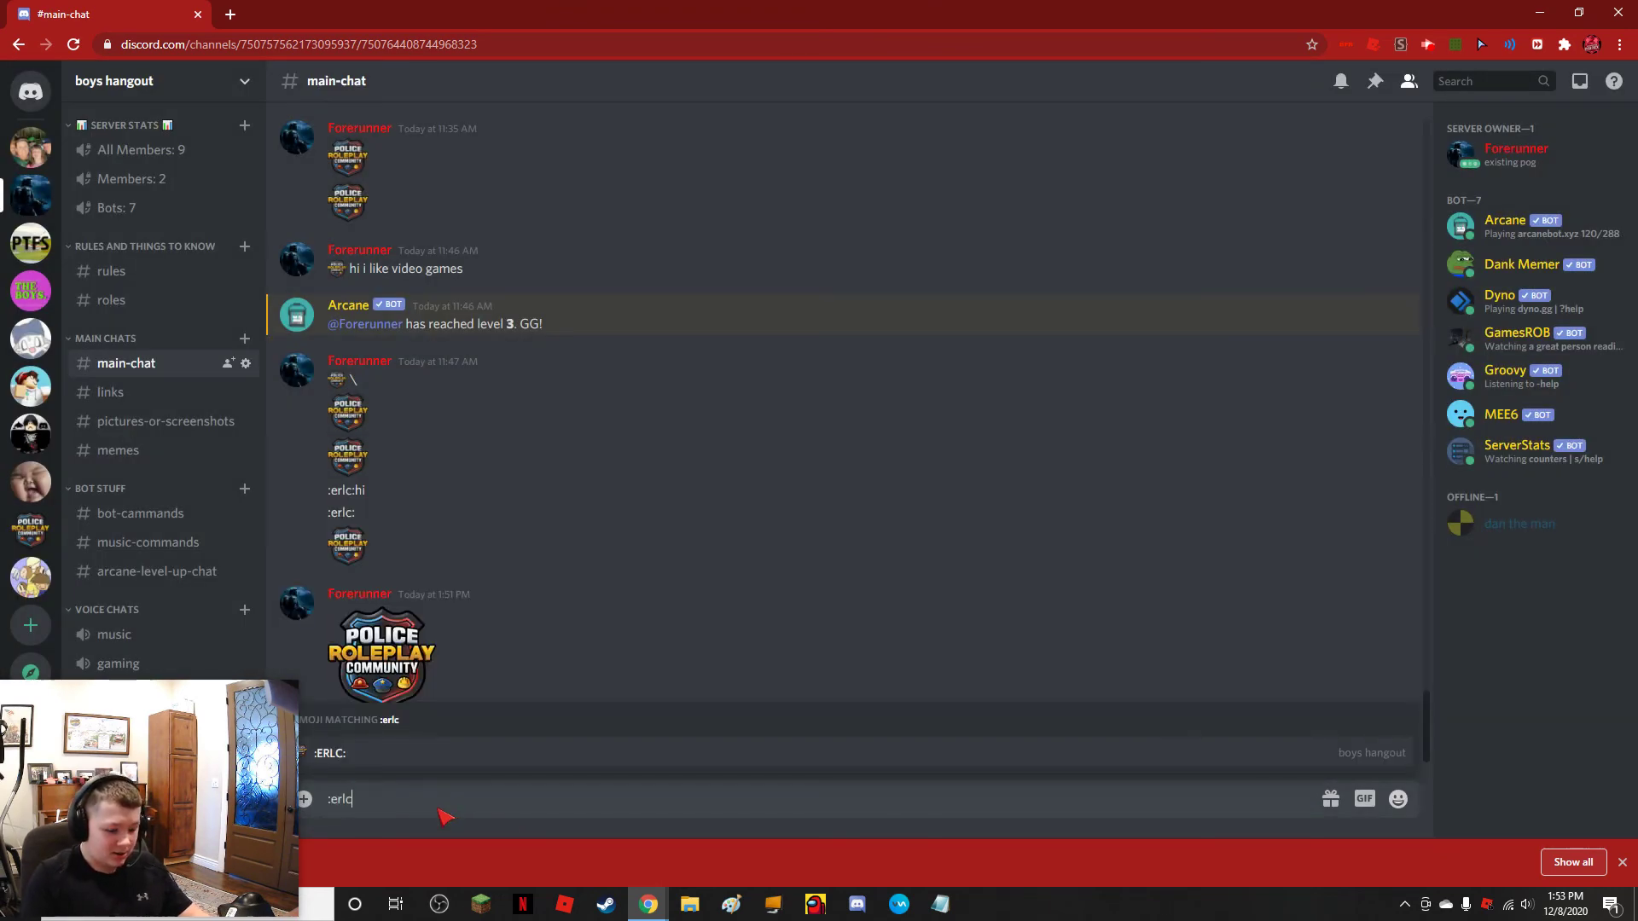
{"action": "left_click", "coordinate": [333, 750]}
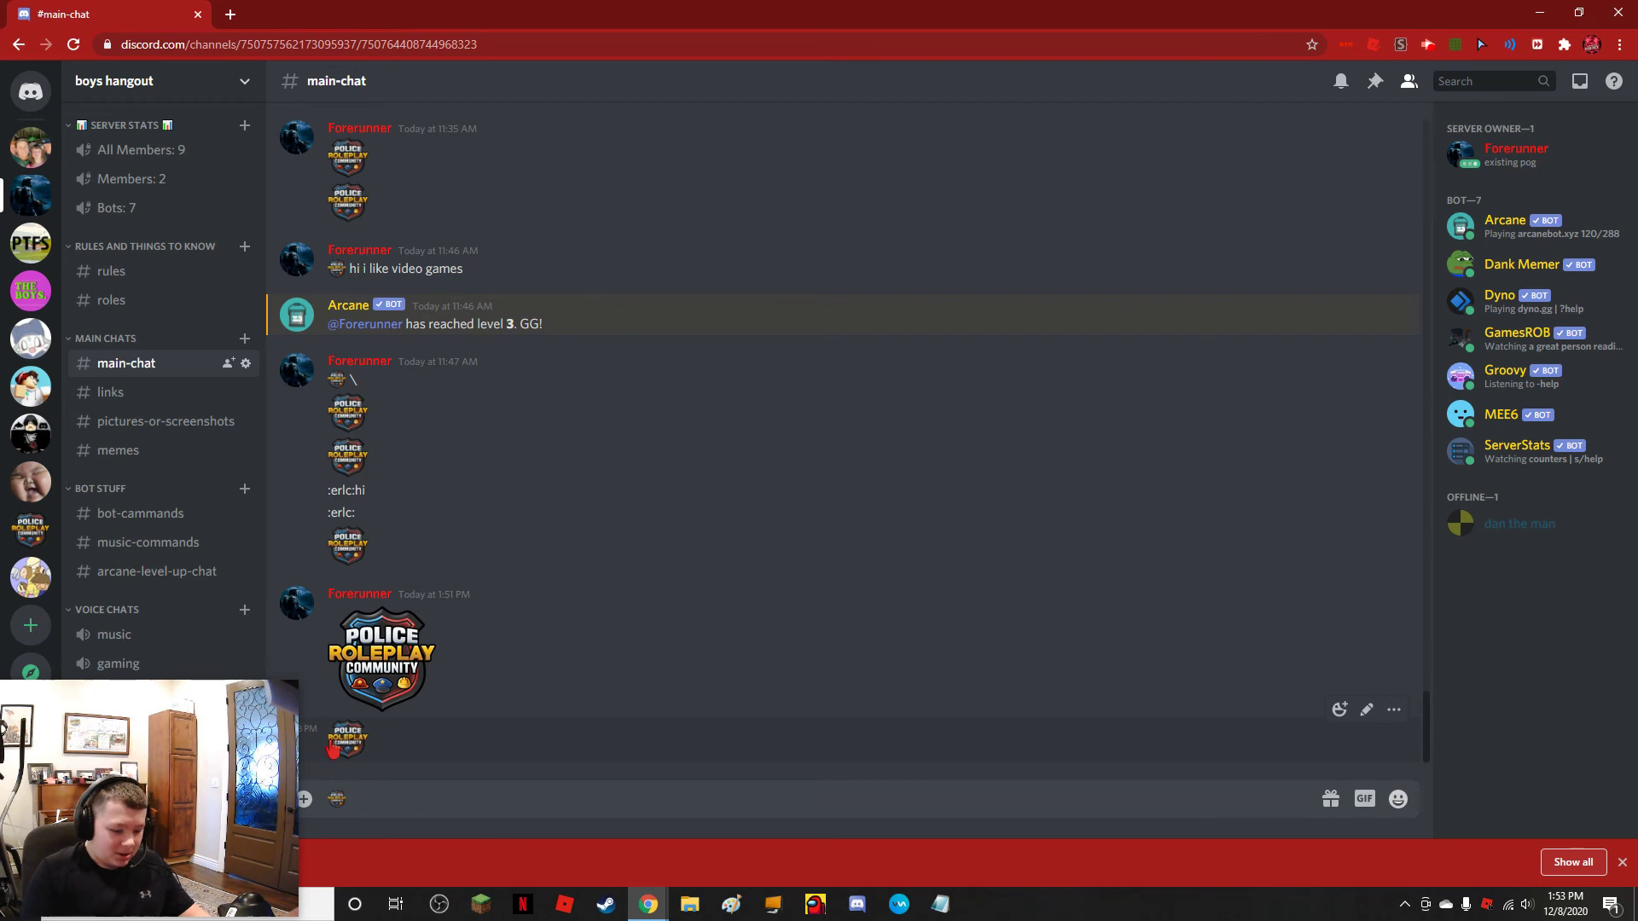
{"action": "type", "text": "hi"}
{"action": "key", "text": "Return"}
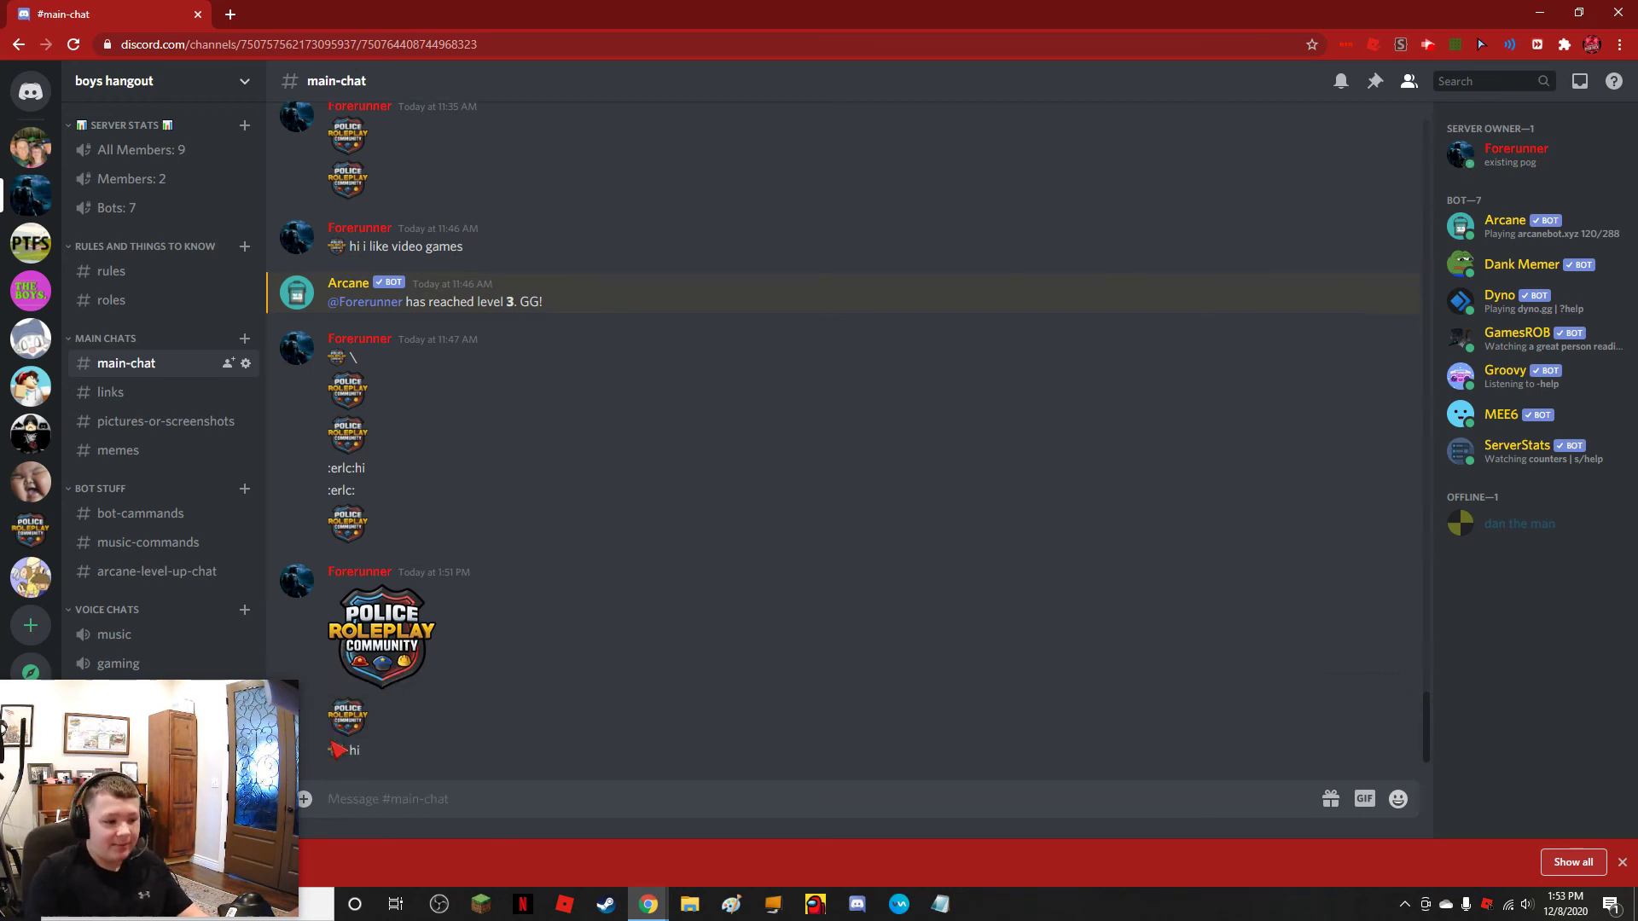